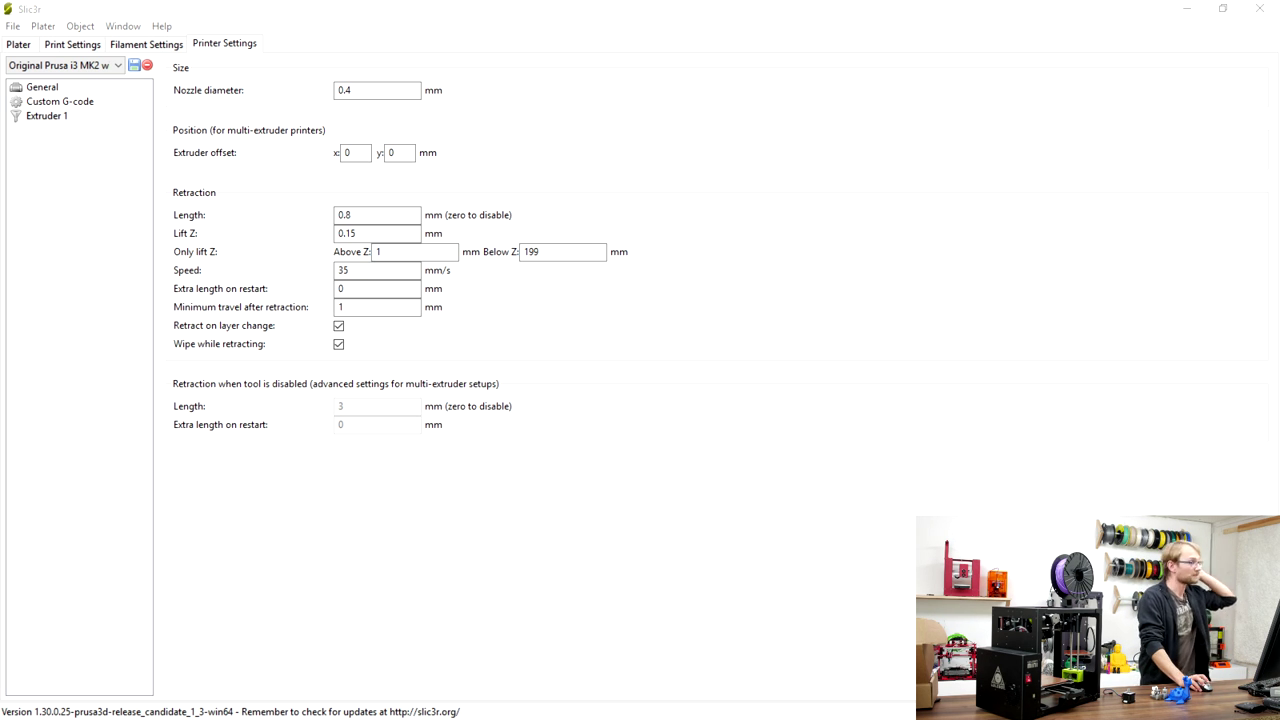
Set the extruder's extra length on restart in the retraction settings to -0.1 mm.
left_click(392, 286)
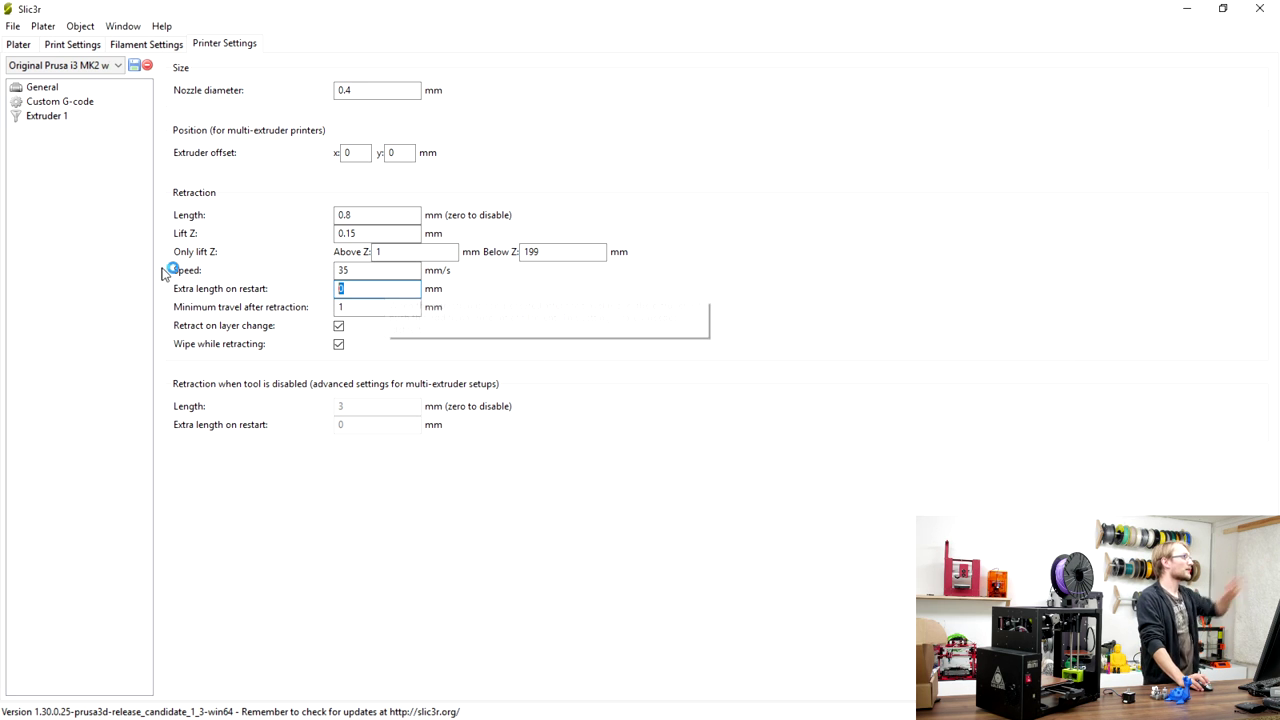
left_click(414, 289)
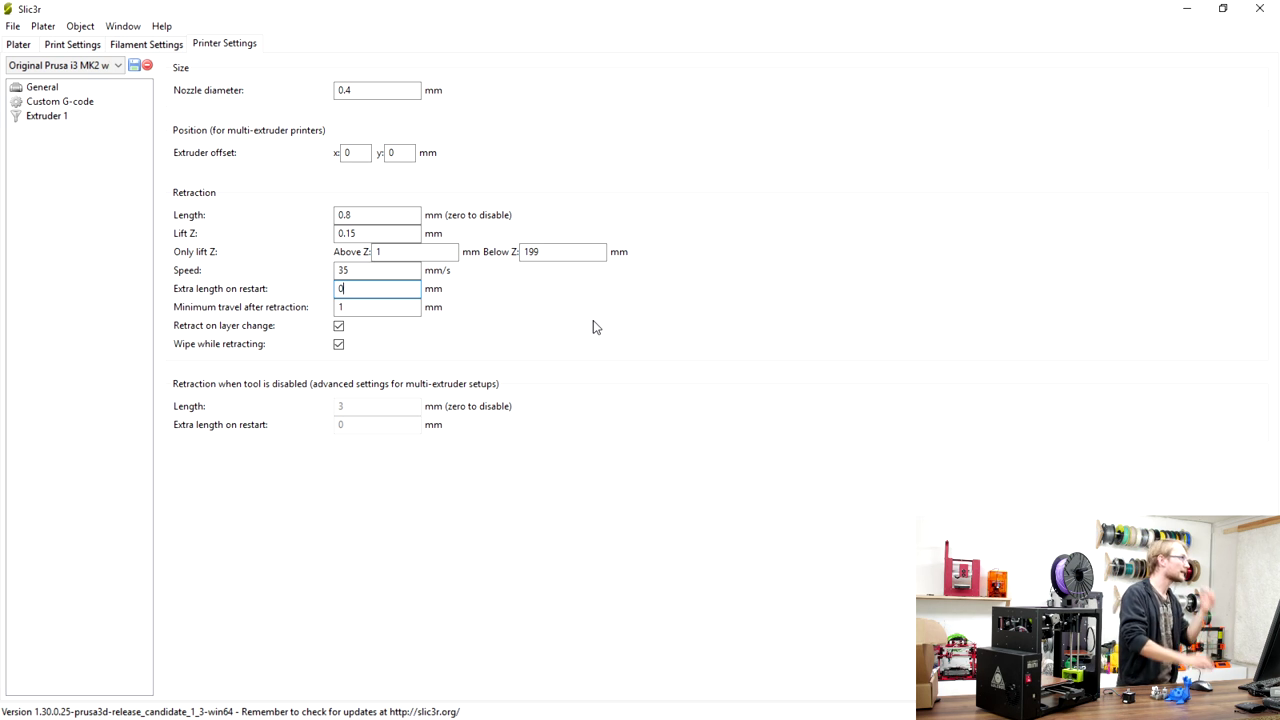
type("-0.1")
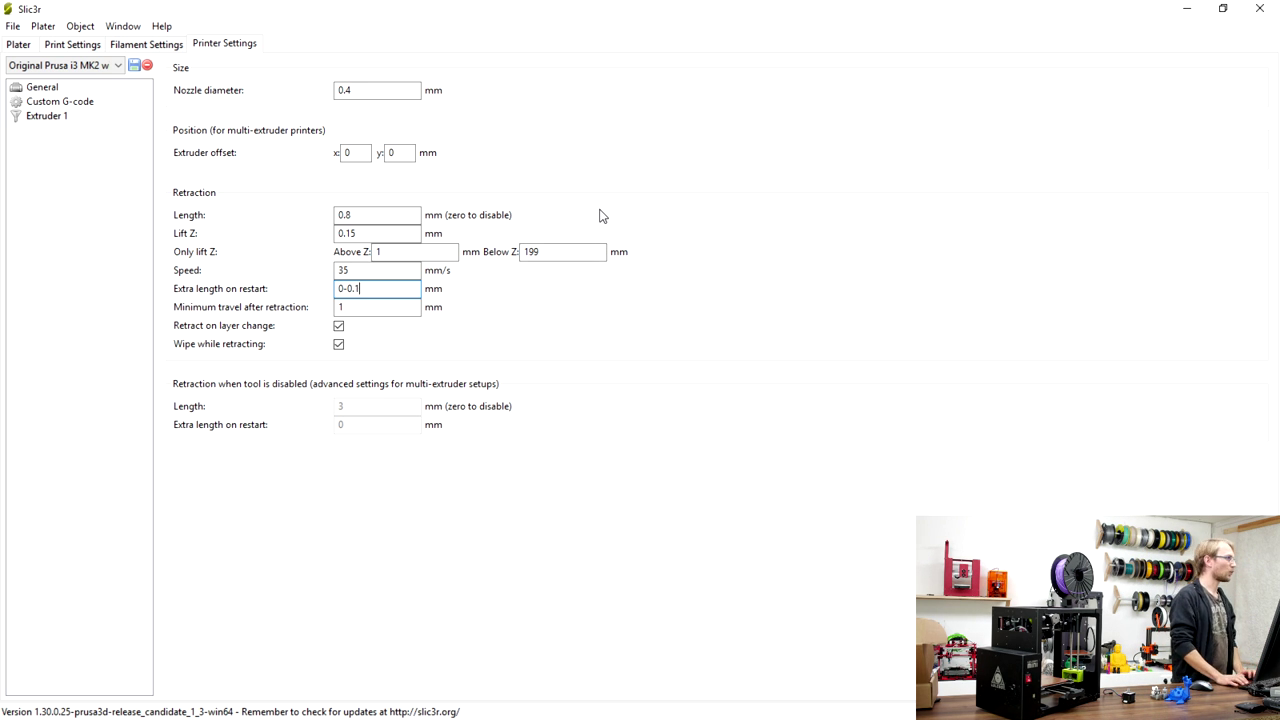
key("Left")
key("Left")
key("Left")
key("Left")
key("BackSpace")
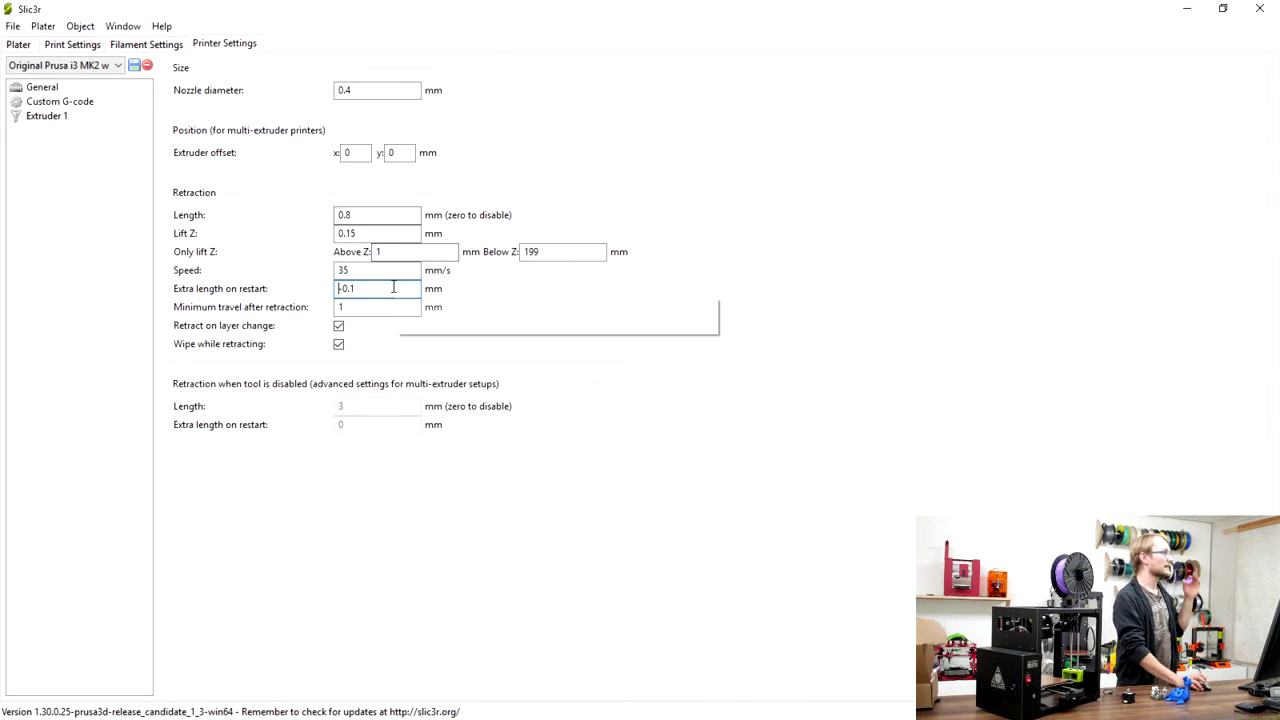
left_click_drag(394, 288, 271, 288)
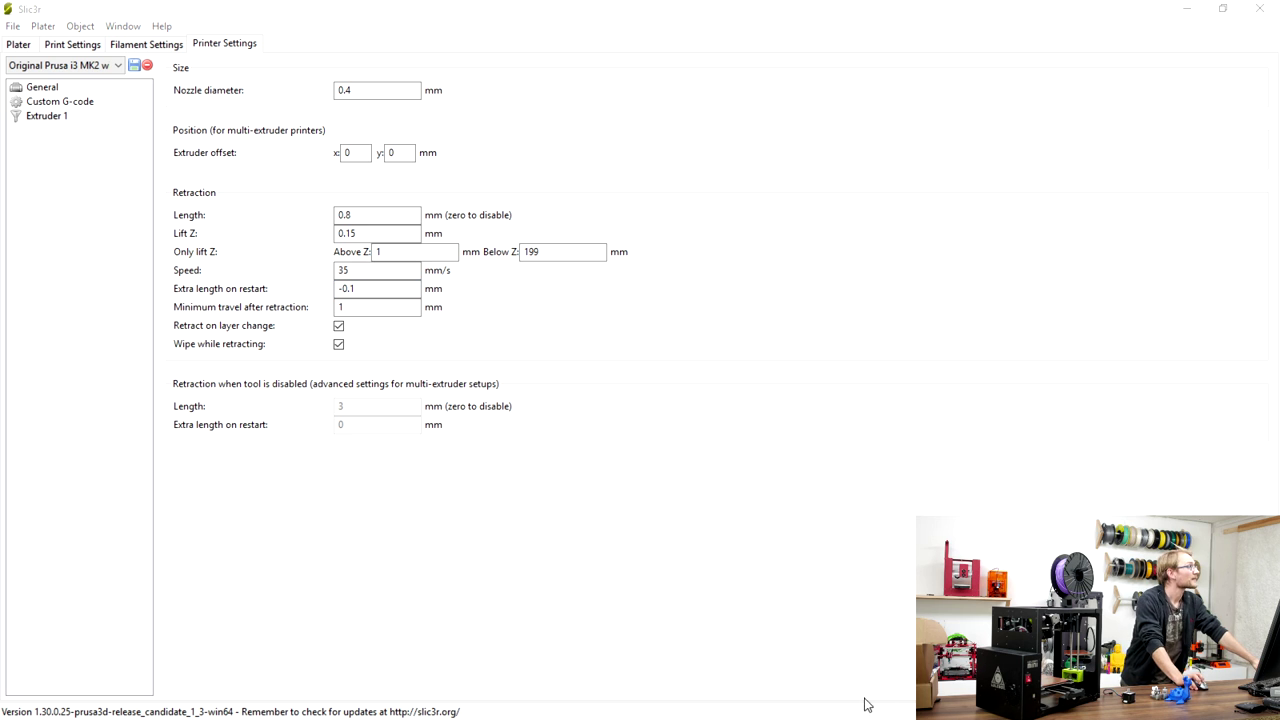
left_click(836, 599)
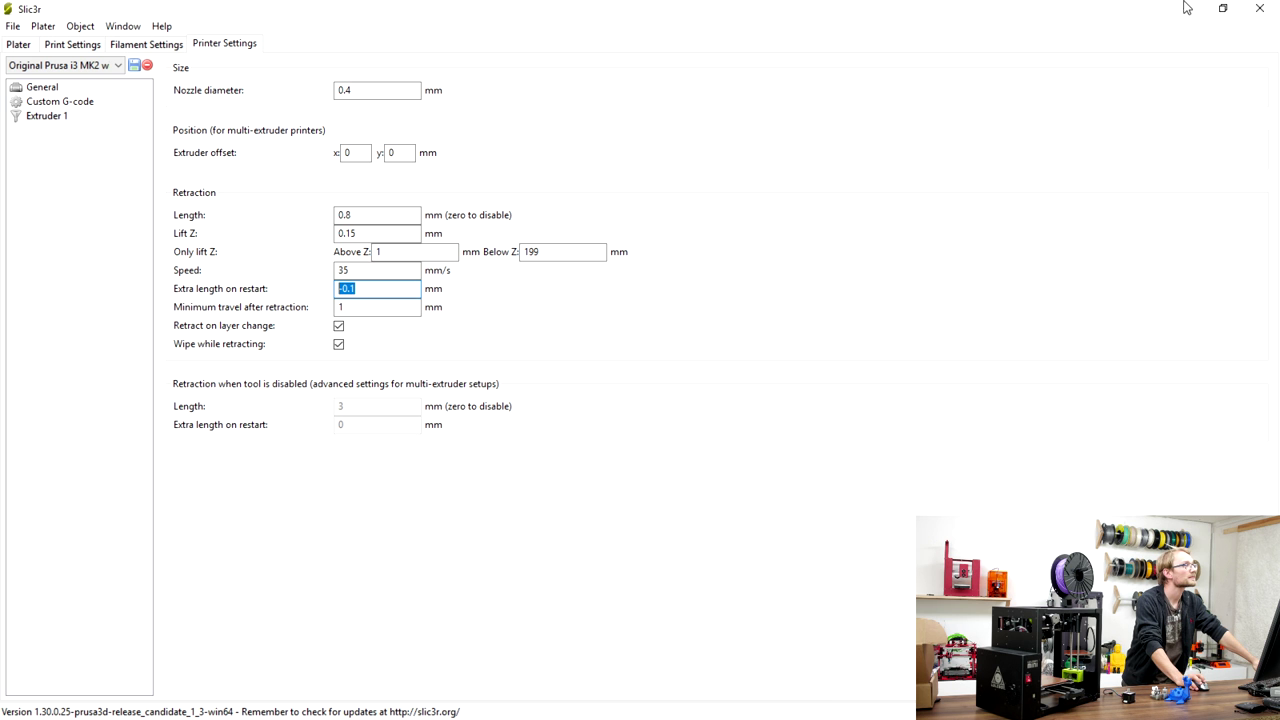
Switch to Twitter in the browser, close the enlarged white boat photo and reload the #3dsenpai search.
key("alt+Tab")
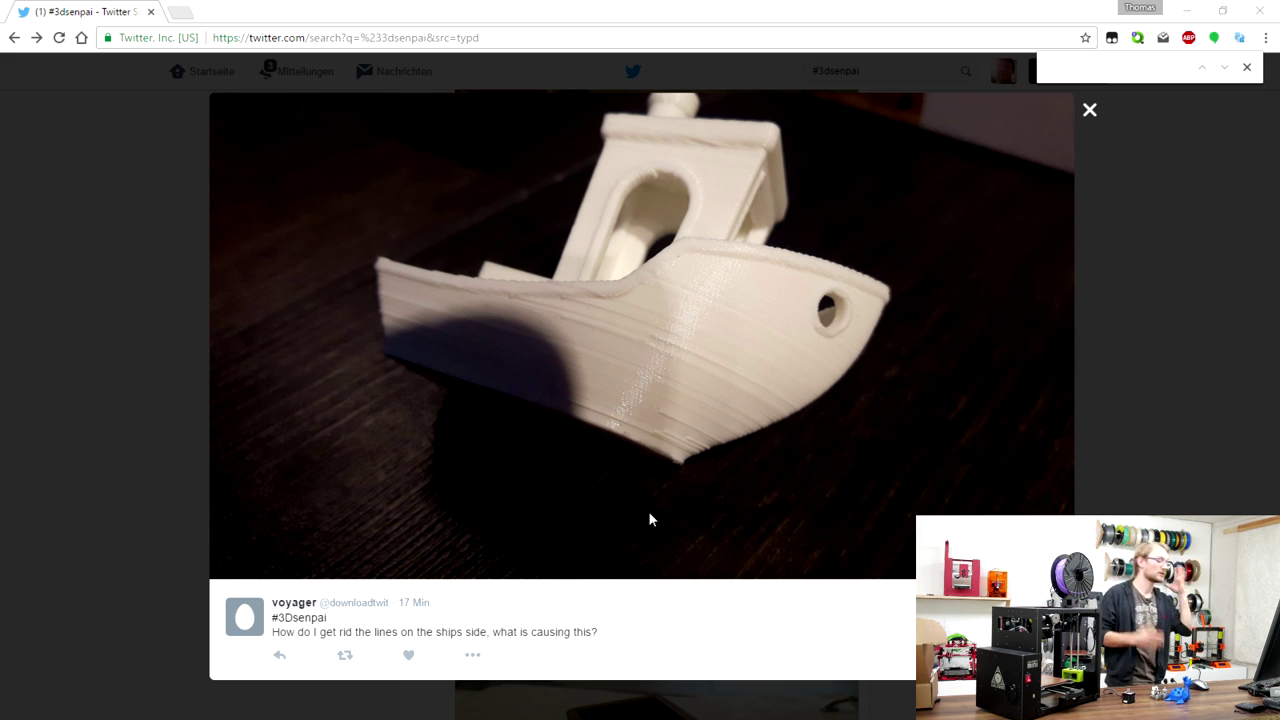
left_click(1230, 200)
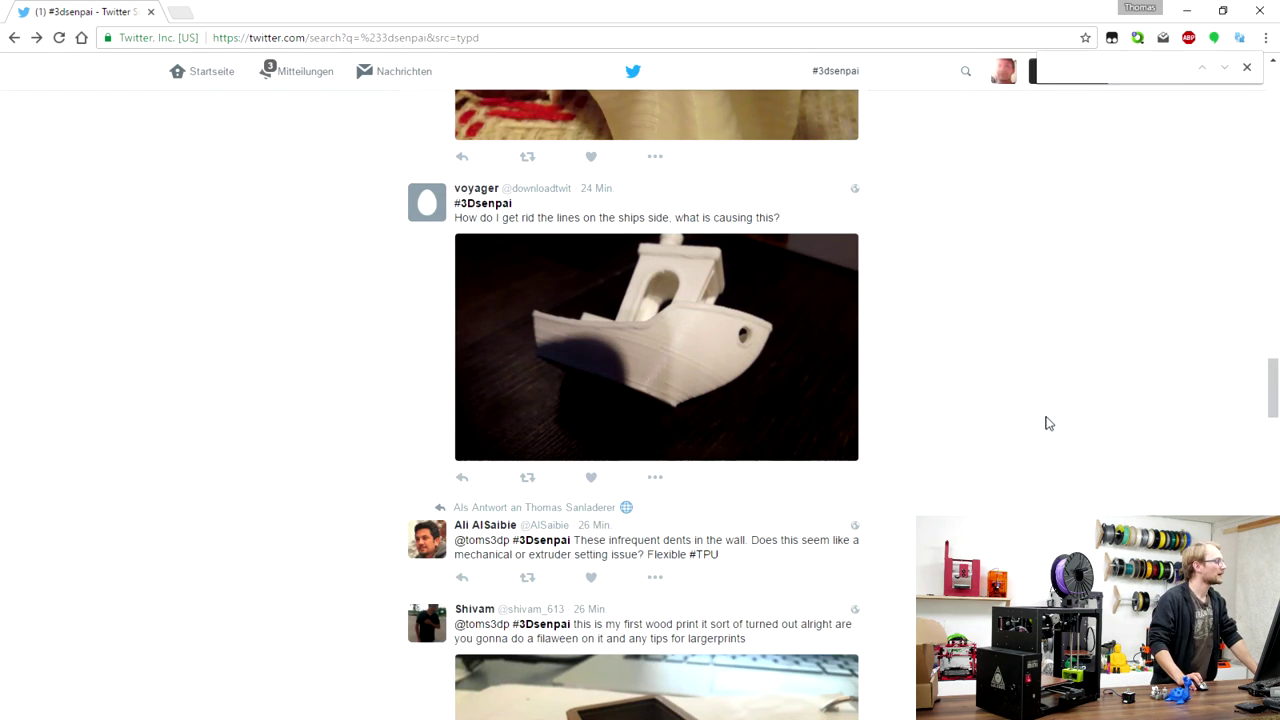
scroll(1066, 412, "up", 3)
scroll(1066, 412, "up", 1)
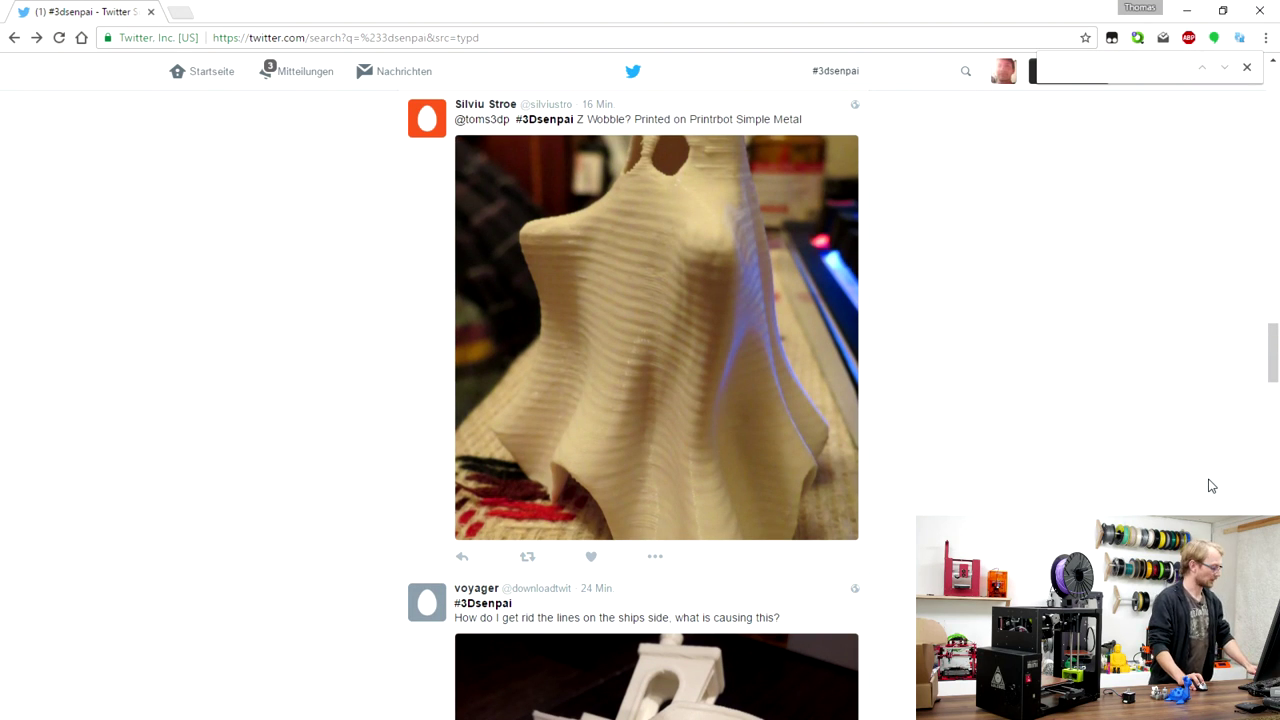
key("F5")
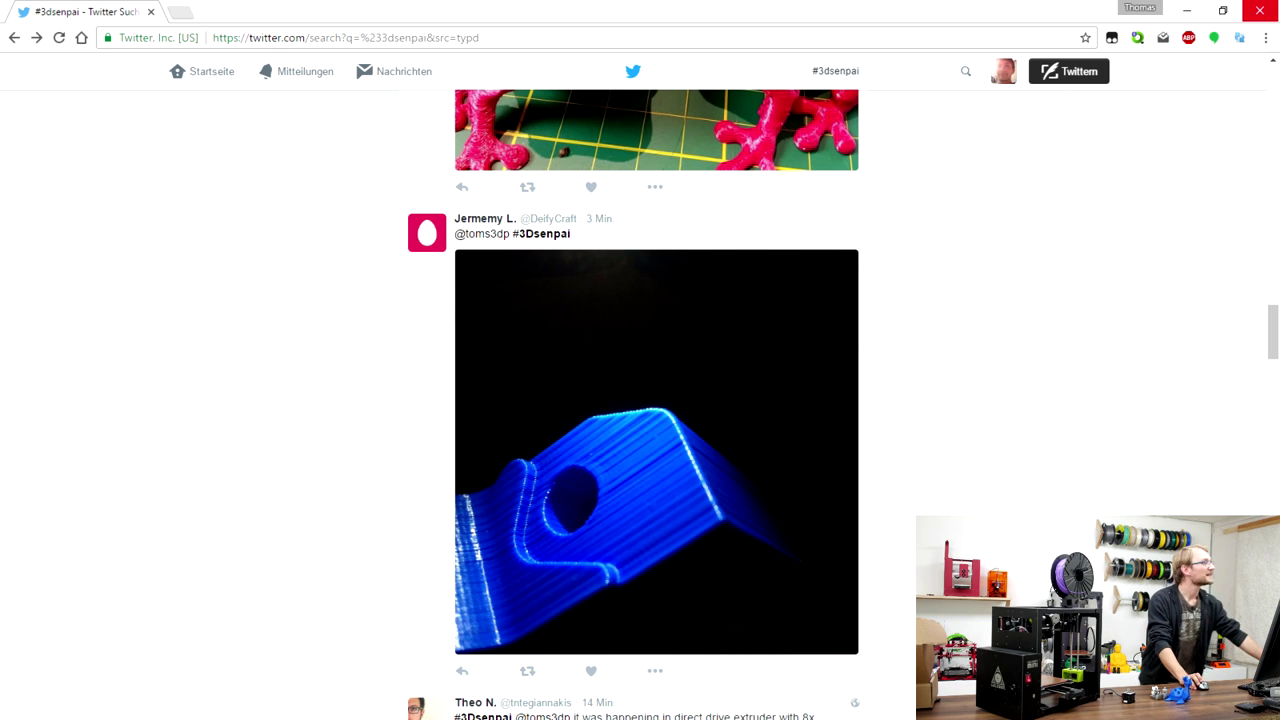
Enlarge the photo of the pink frogs in the post about holes with PLA Plus.
scroll(1125, 472, "up", 5)
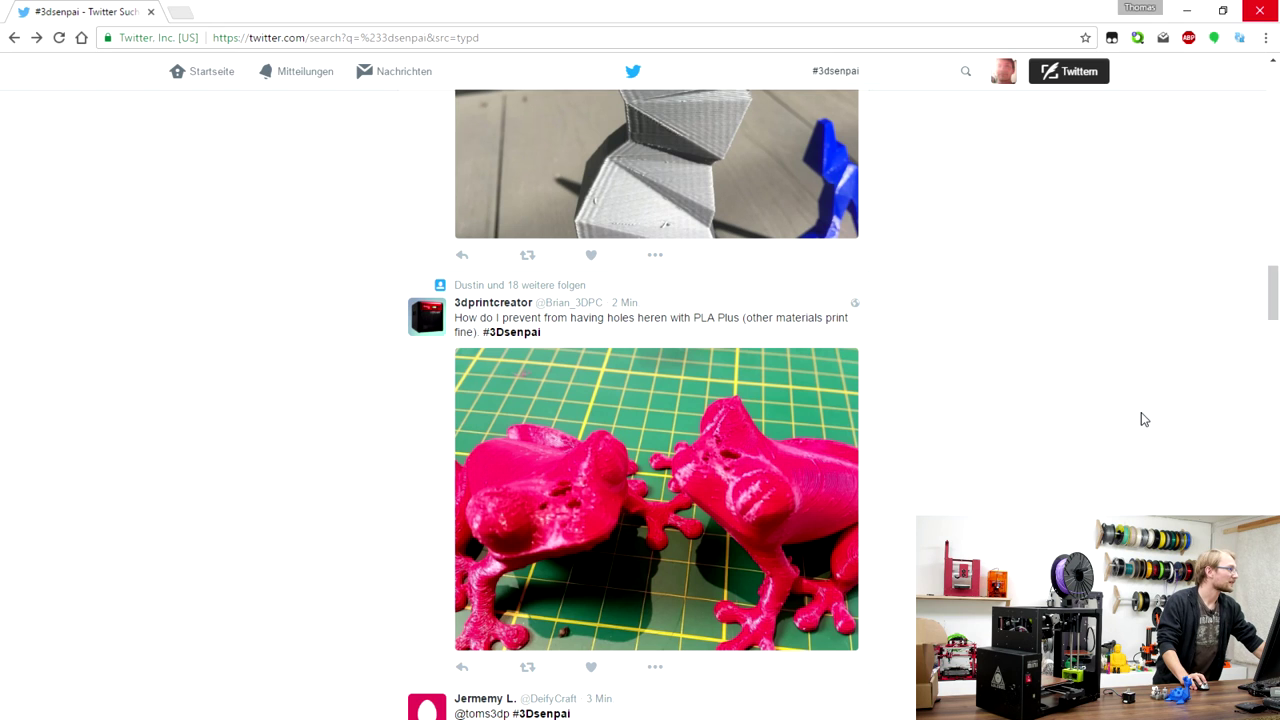
left_click(933, 508)
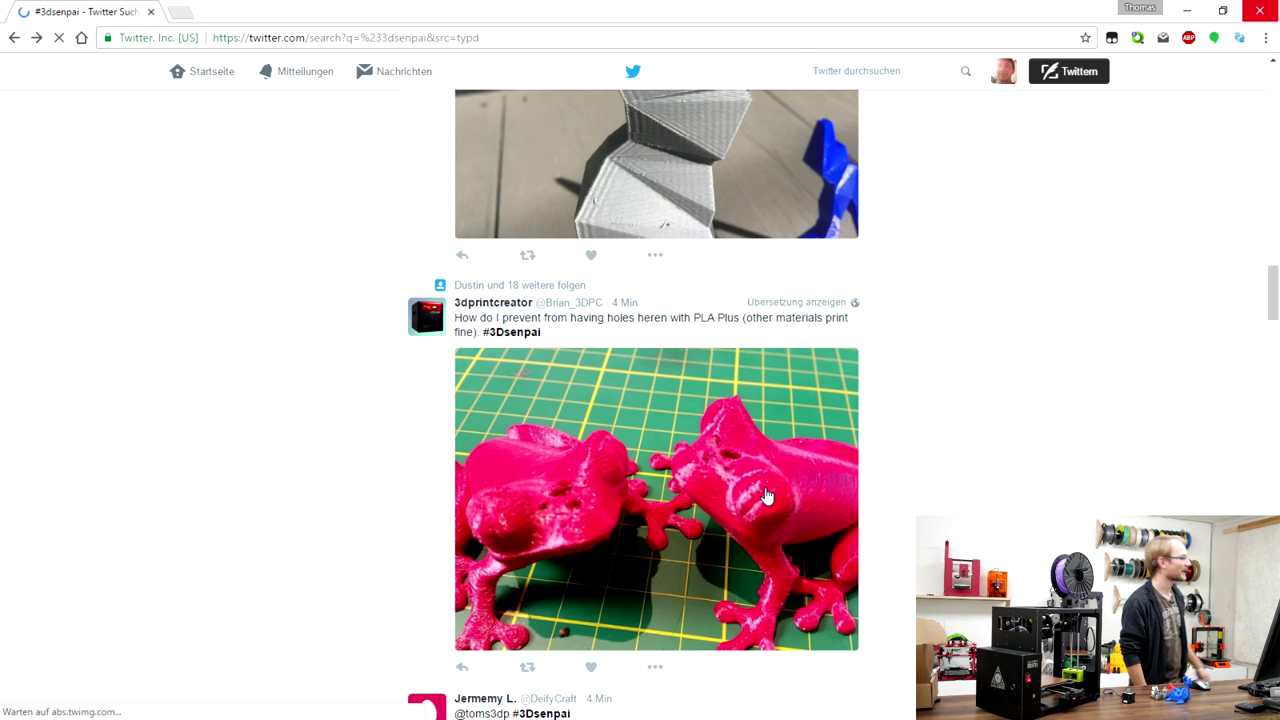
left_click(767, 496)
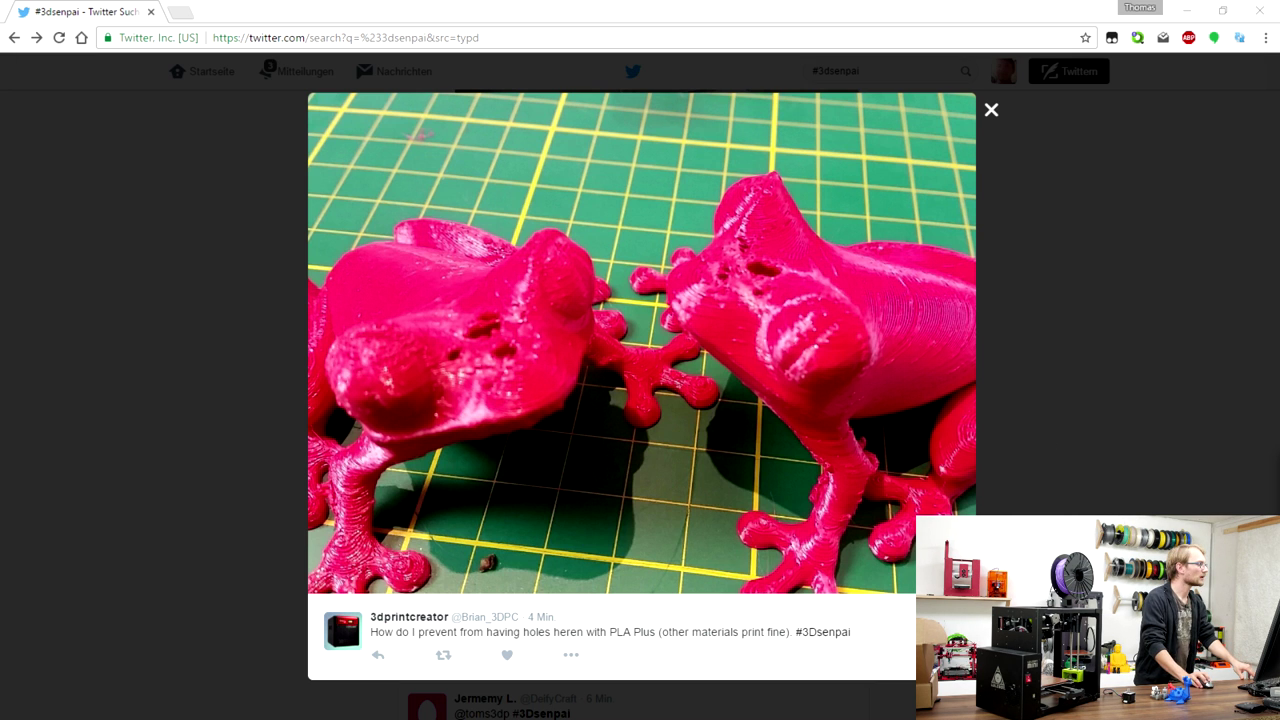
Inspect the bridge flow ratio in Slic3r's advanced print settings, and close the frog photo back on Twitter.
key("alt+Tab")
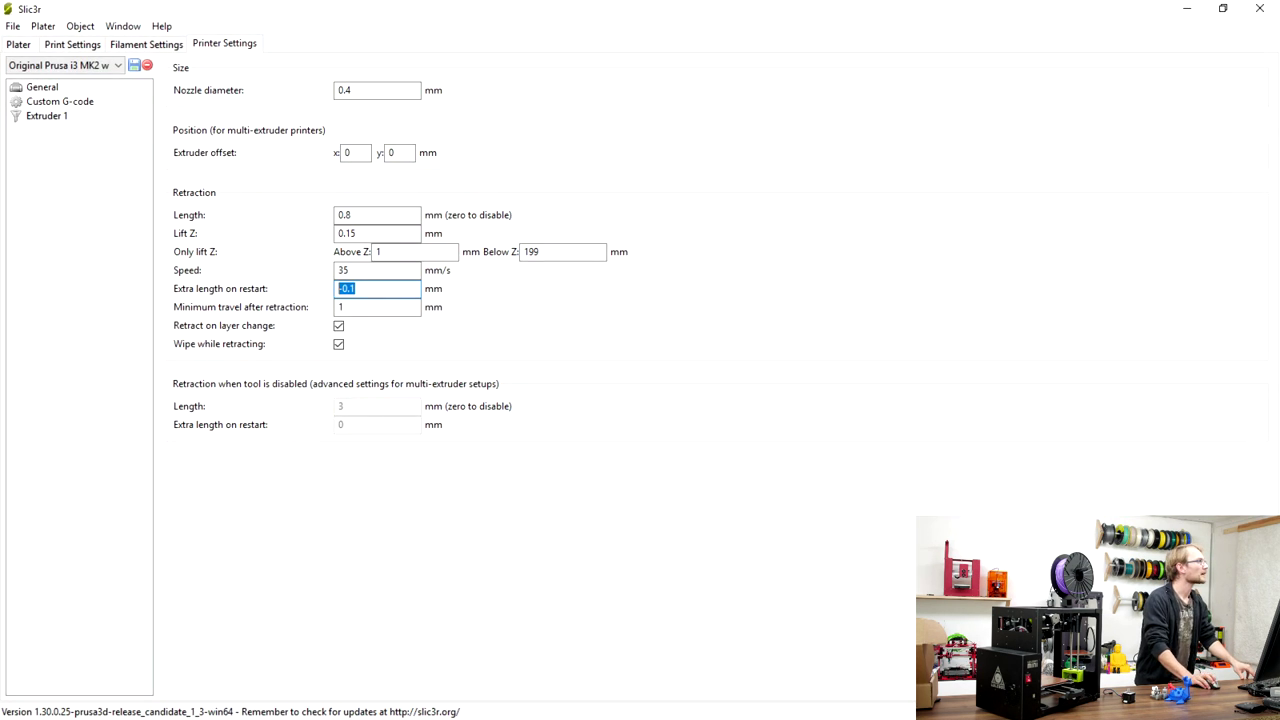
left_click(72, 44)
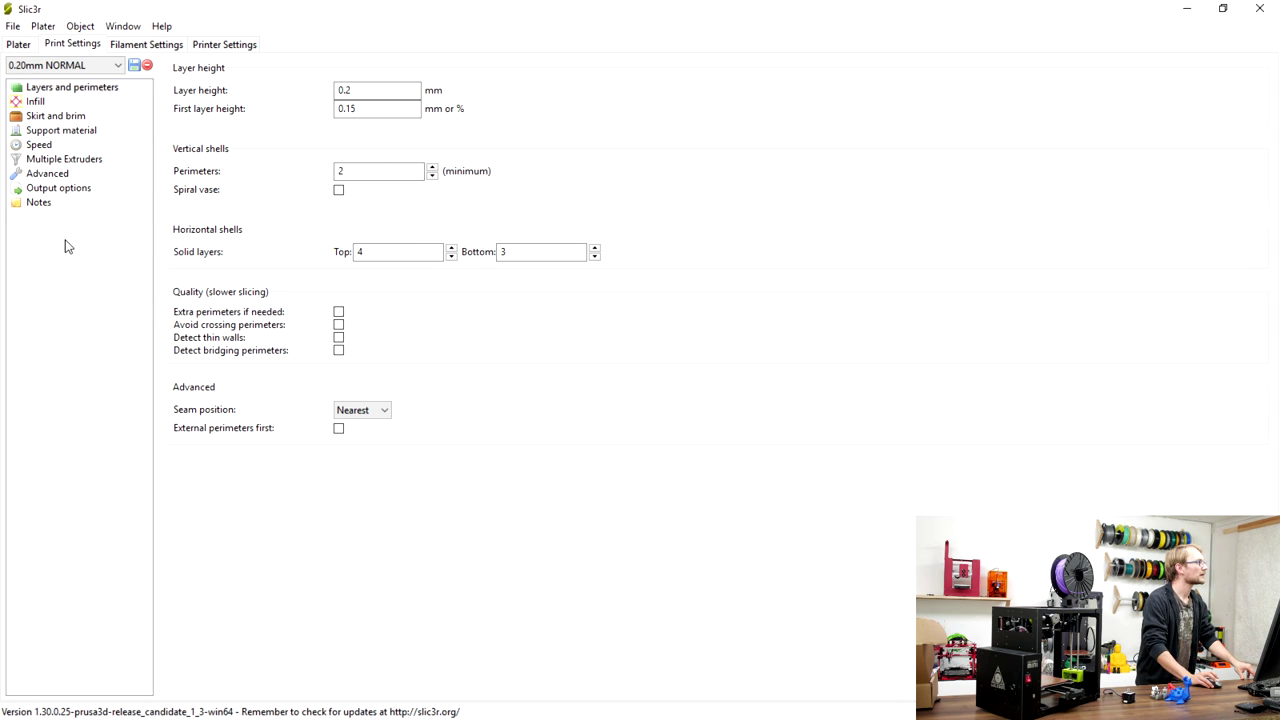
left_click(60, 173)
mouse_move(178, 350)
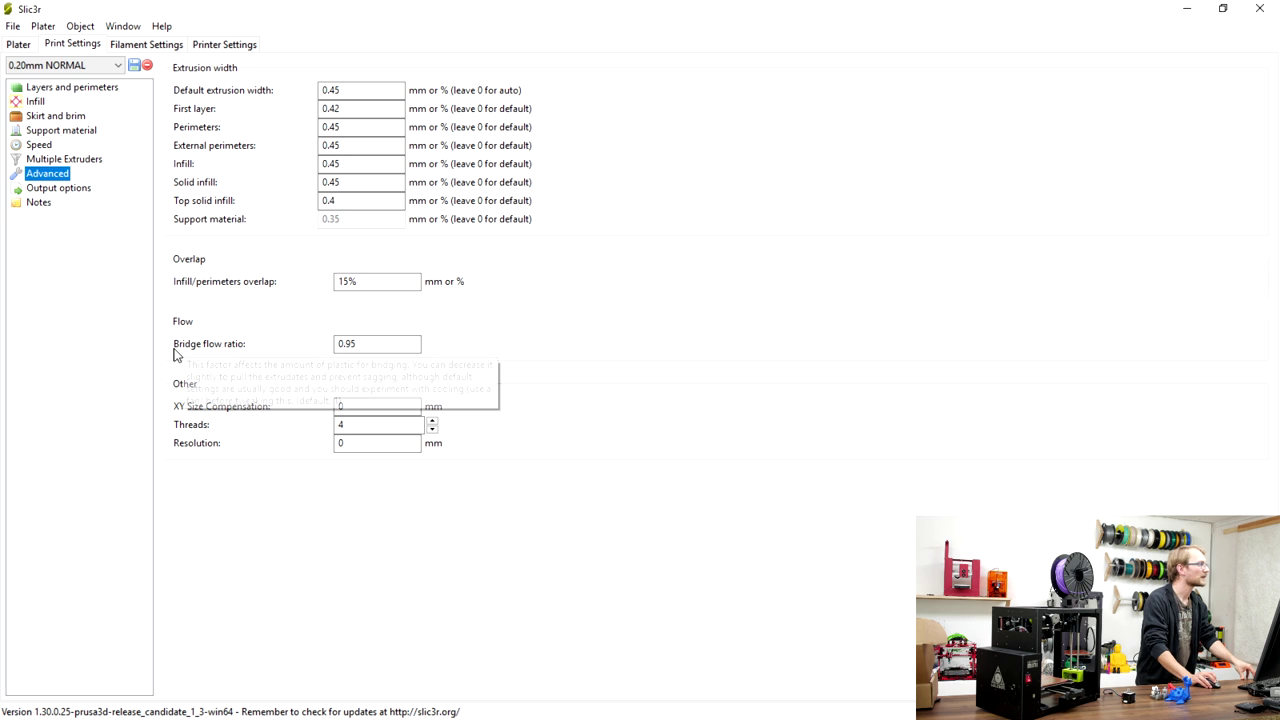
left_click(383, 346)
left_click_drag(383, 346, 337, 358)
left_click(358, 346)
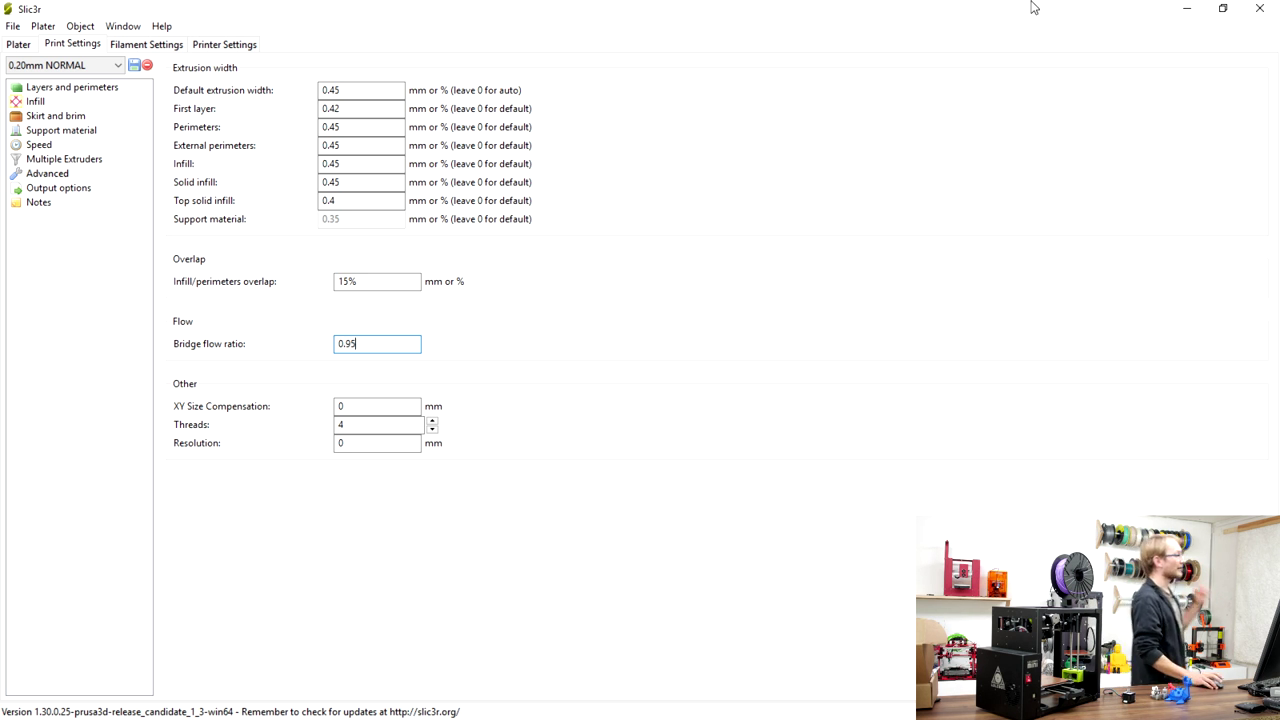
left_click(1187, 8)
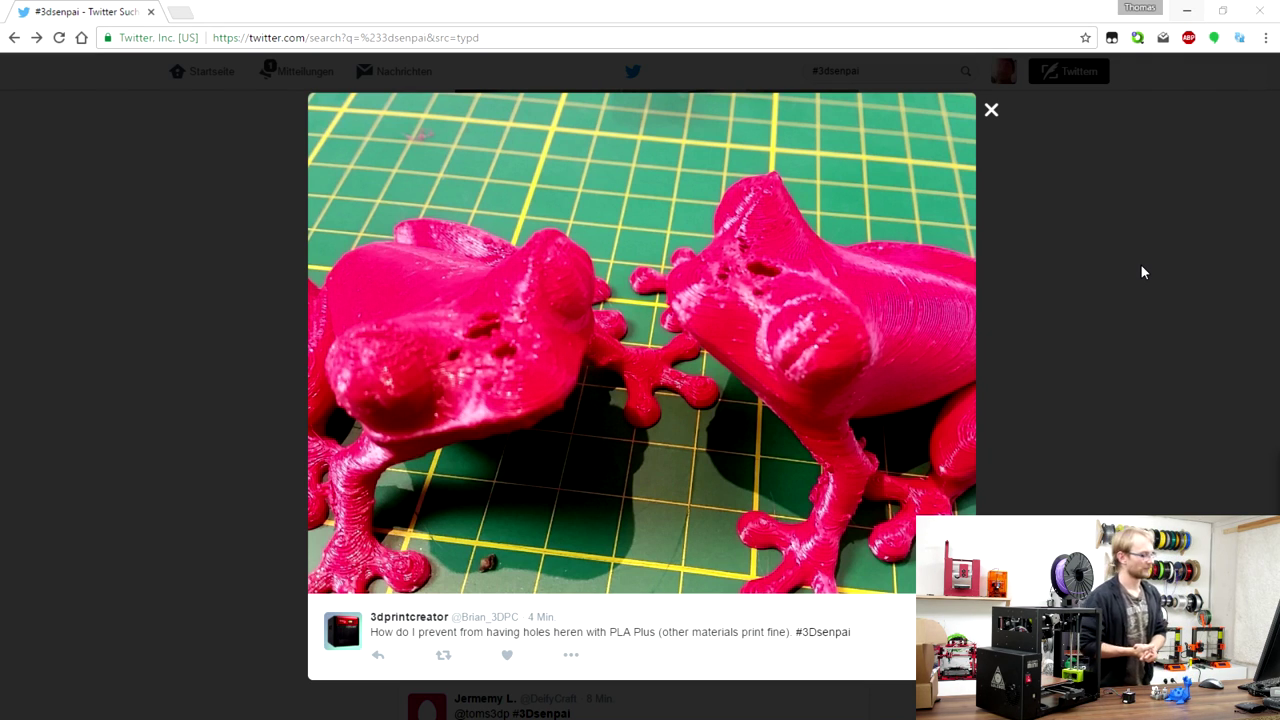
left_click(1130, 352)
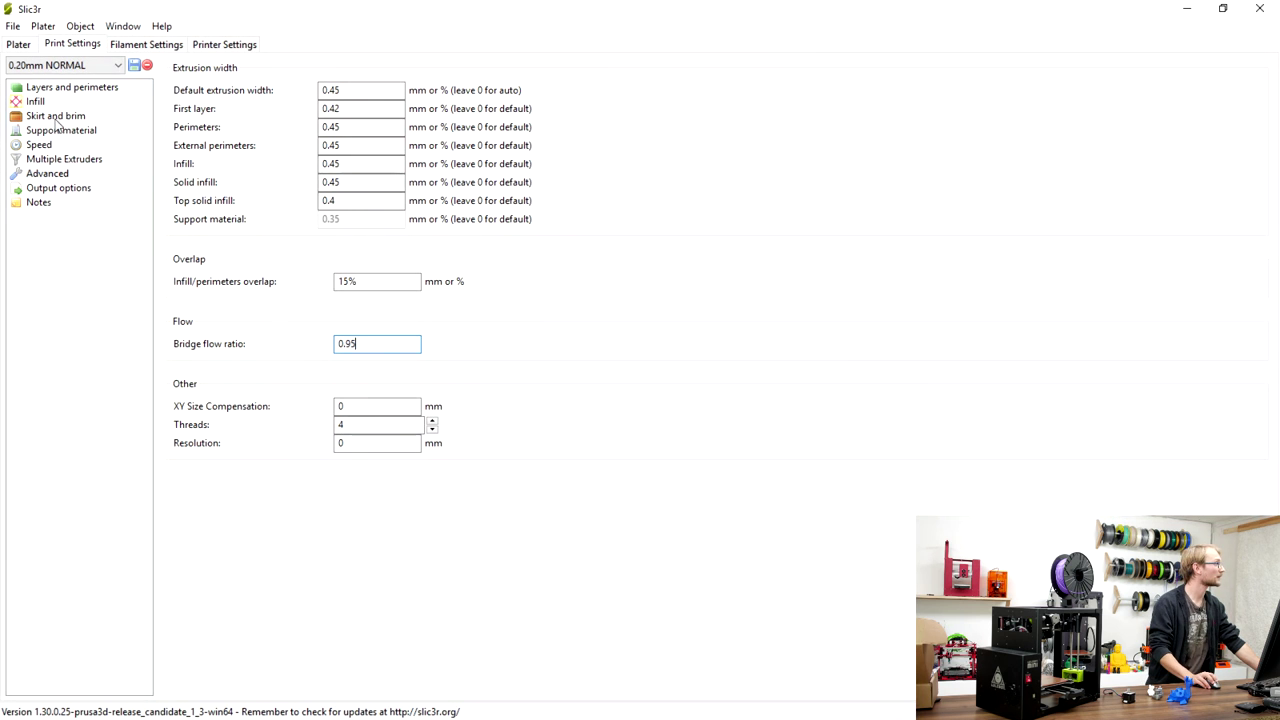
Set the seam position in Slic3r's layers and perimeters settings to Aligned.
left_click(53, 90)
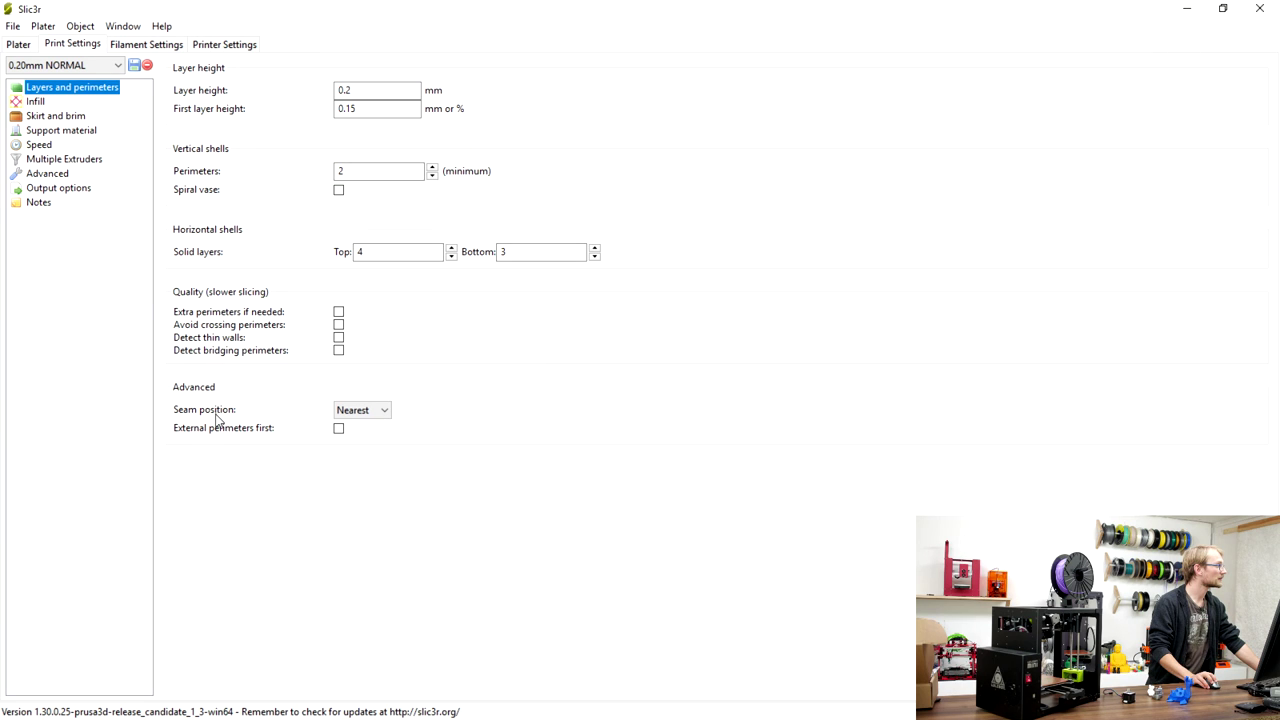
left_click(360, 416)
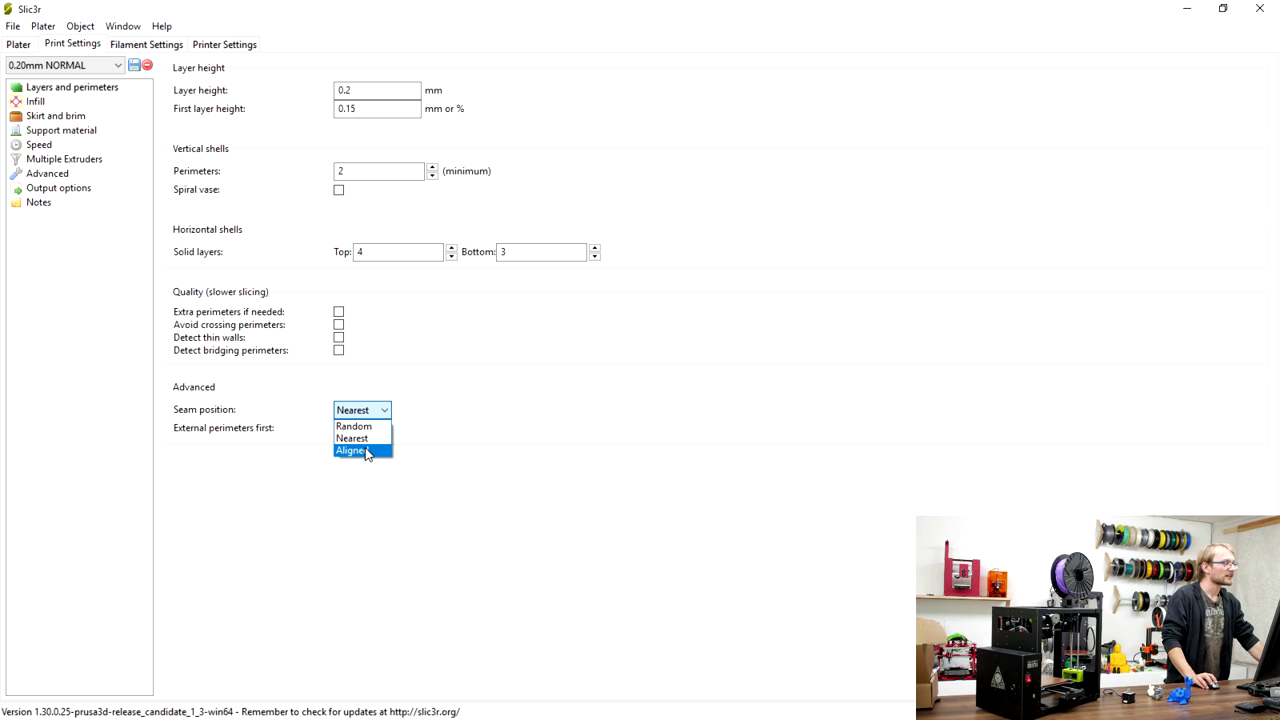
left_click(366, 451)
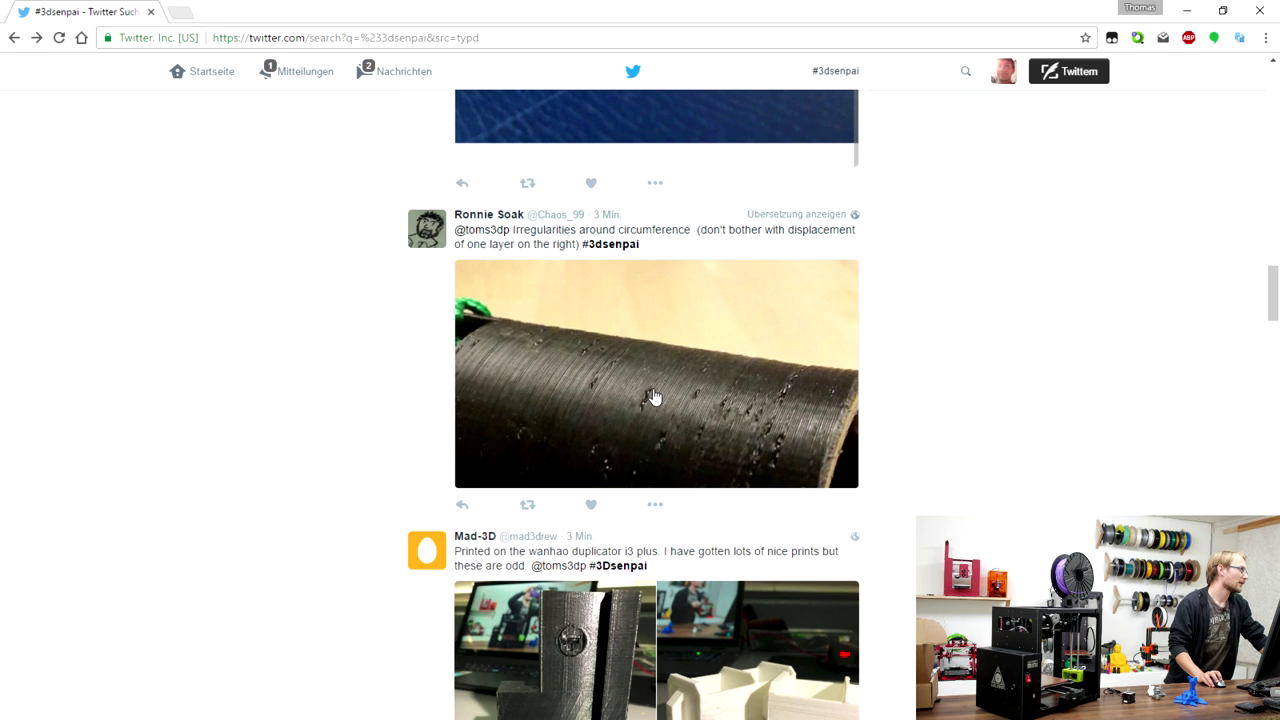
On Twitter, enlarge the photo of the black cylinder with surface irregularities and the one of the three boats printed at 0.1mm layer height.
left_click(494, 443)
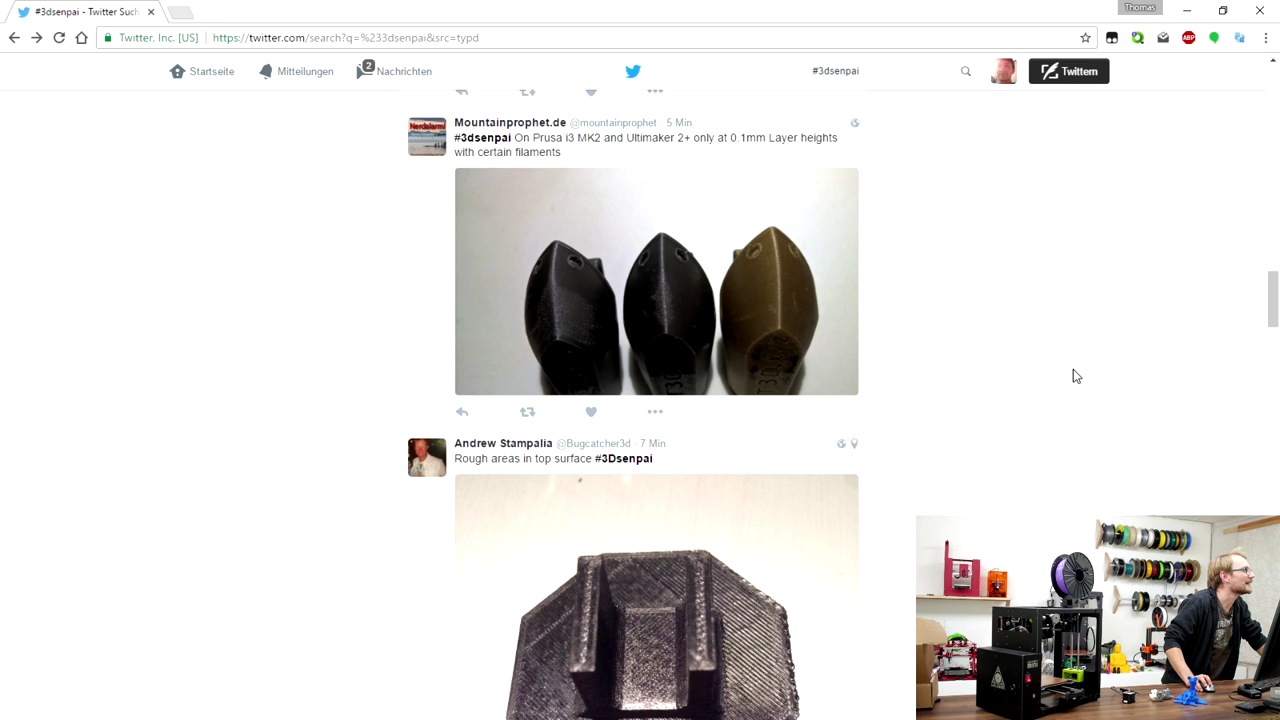
left_click(786, 331)
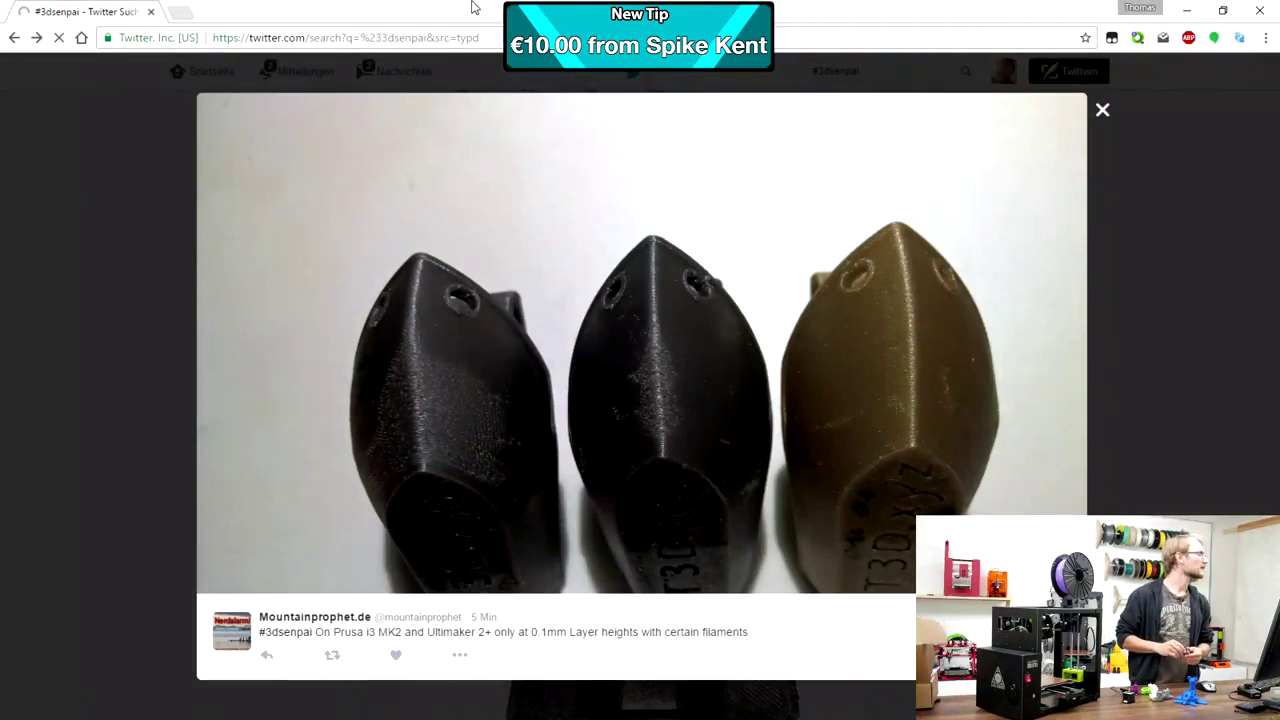
key("Escape")
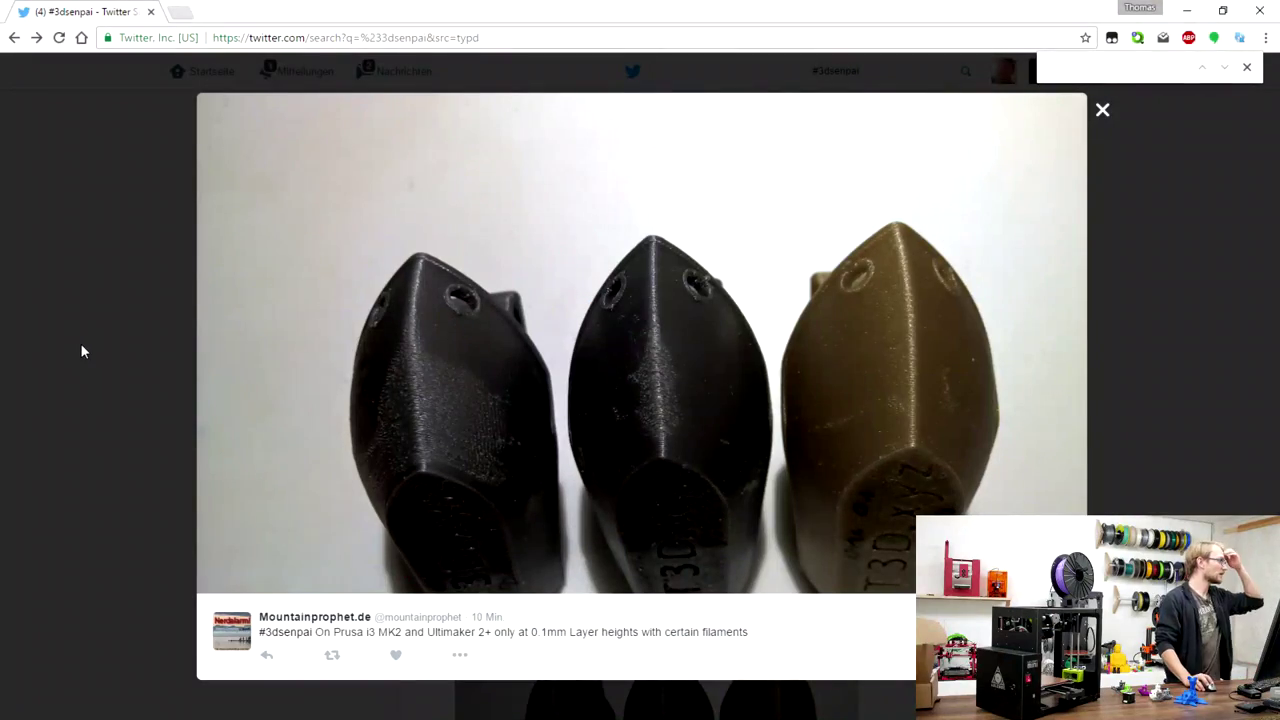
Close the photo of the three boats and browse the #3dsenpai results from the start of the list.
left_click(80, 343)
scroll(140, 350, "up", 5)
scroll(180, 352, "up", 4)
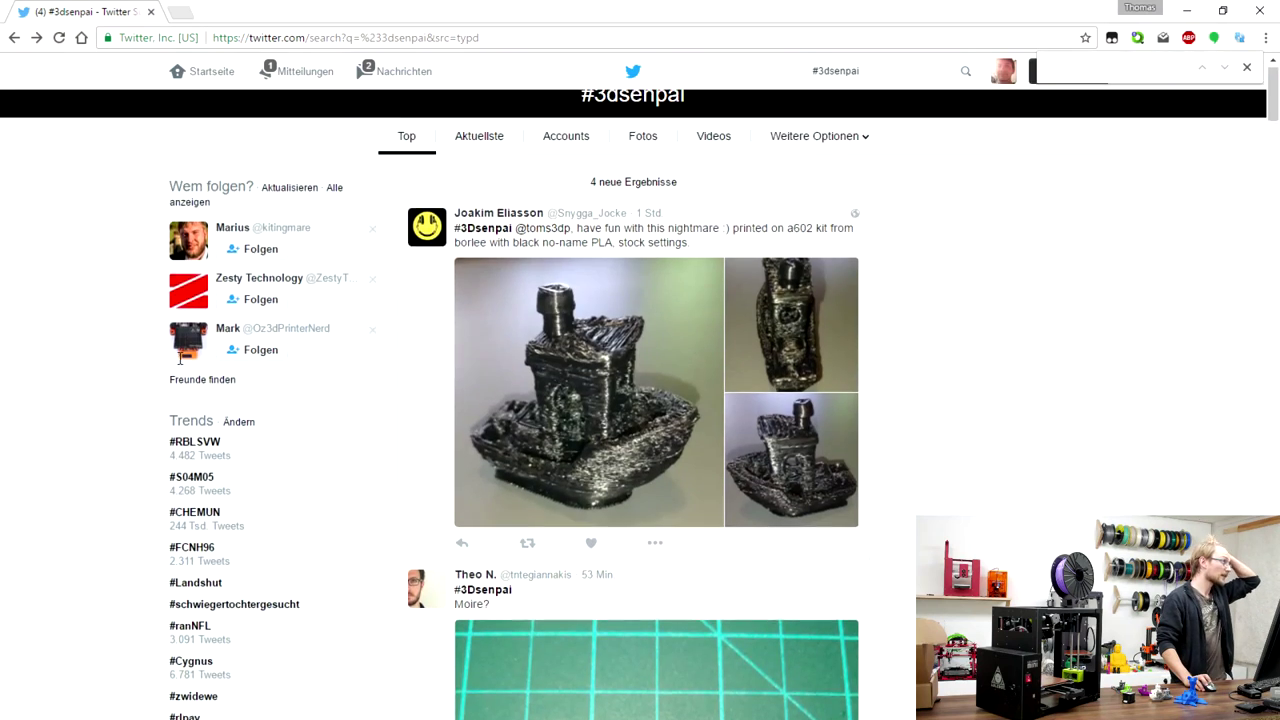
scroll(191, 369, "down", 10)
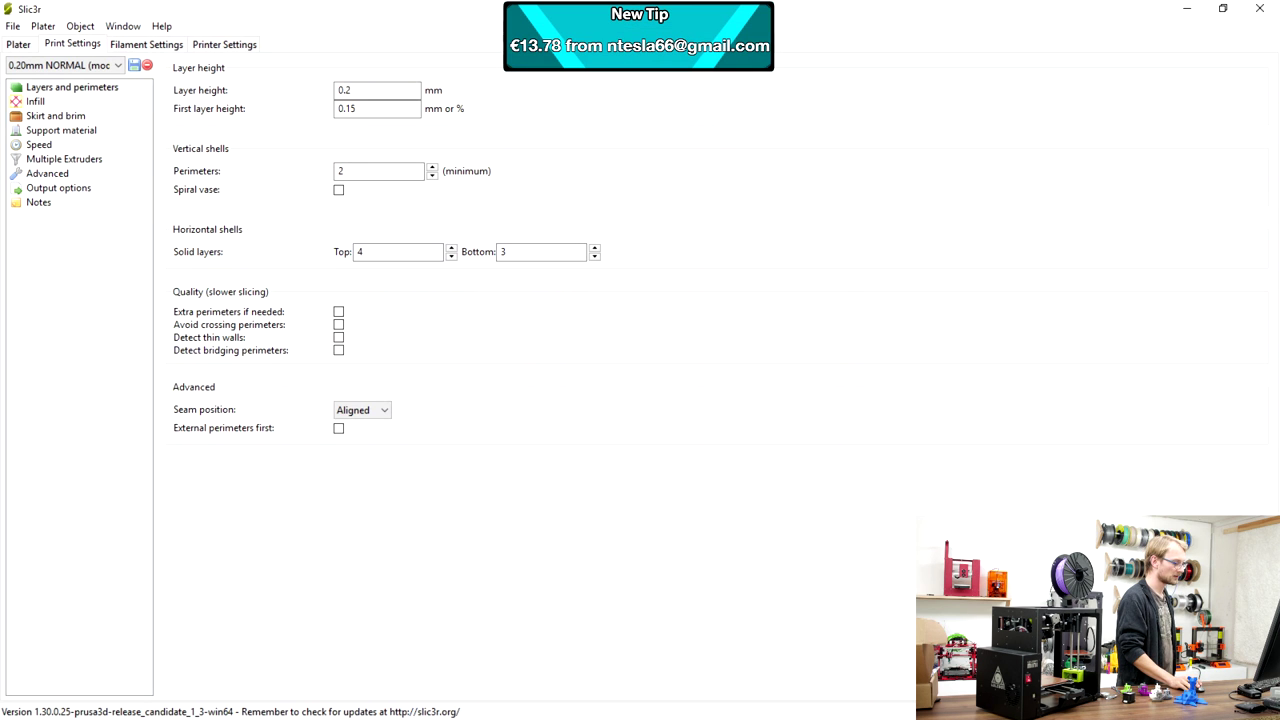
Switch to Slic3r, open the extrusion multiplier in the filament settings for editing, and return to the browser.
key("alt+Tab")
left_click(134, 44)
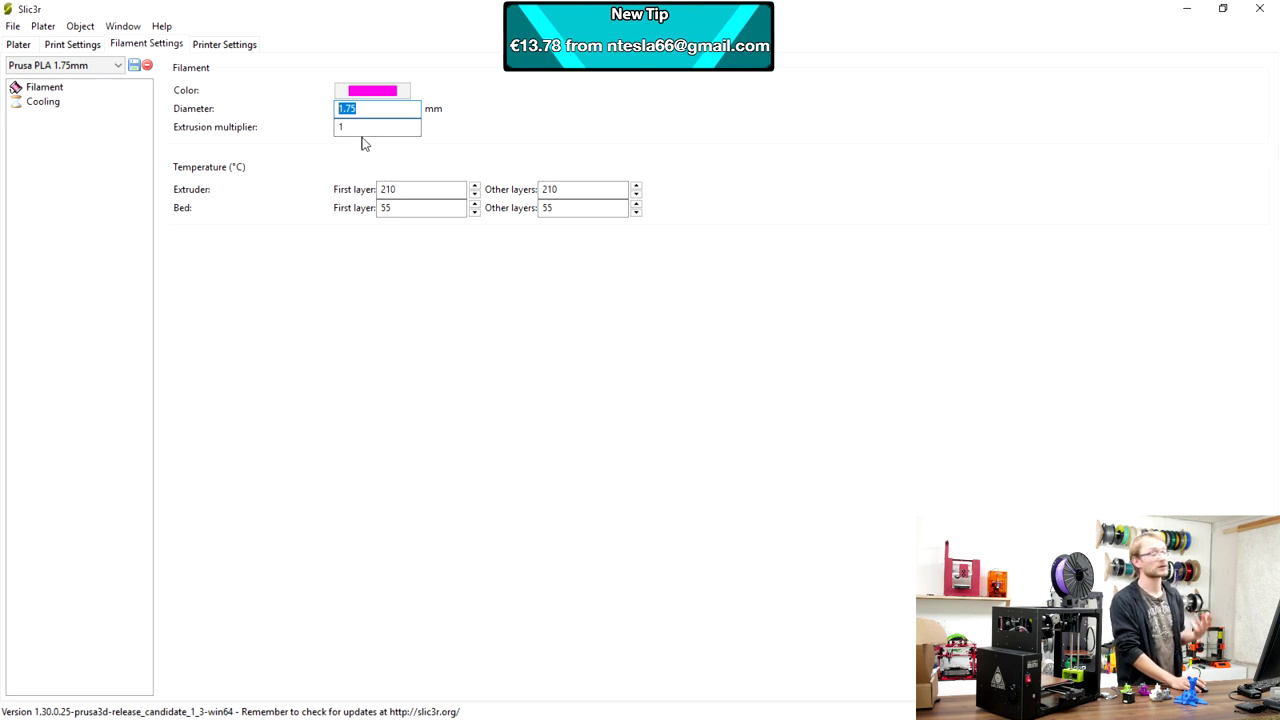
left_click(362, 128)
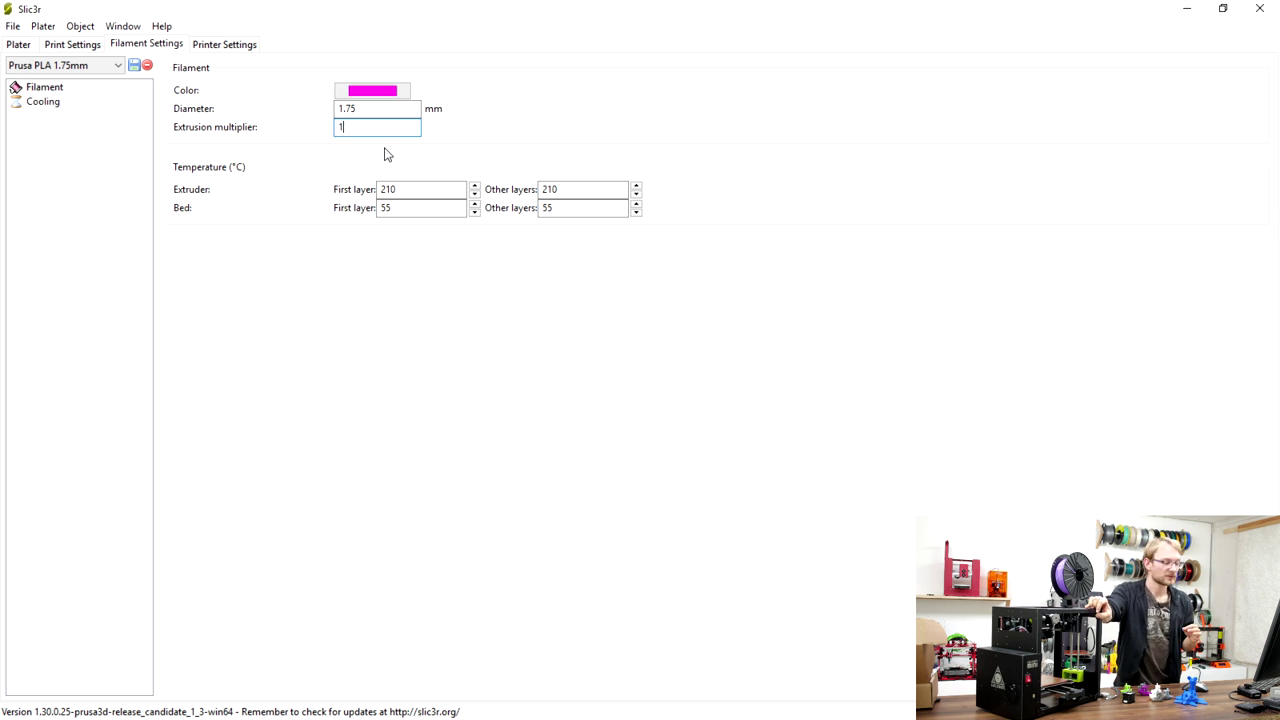
left_click(1190, 8)
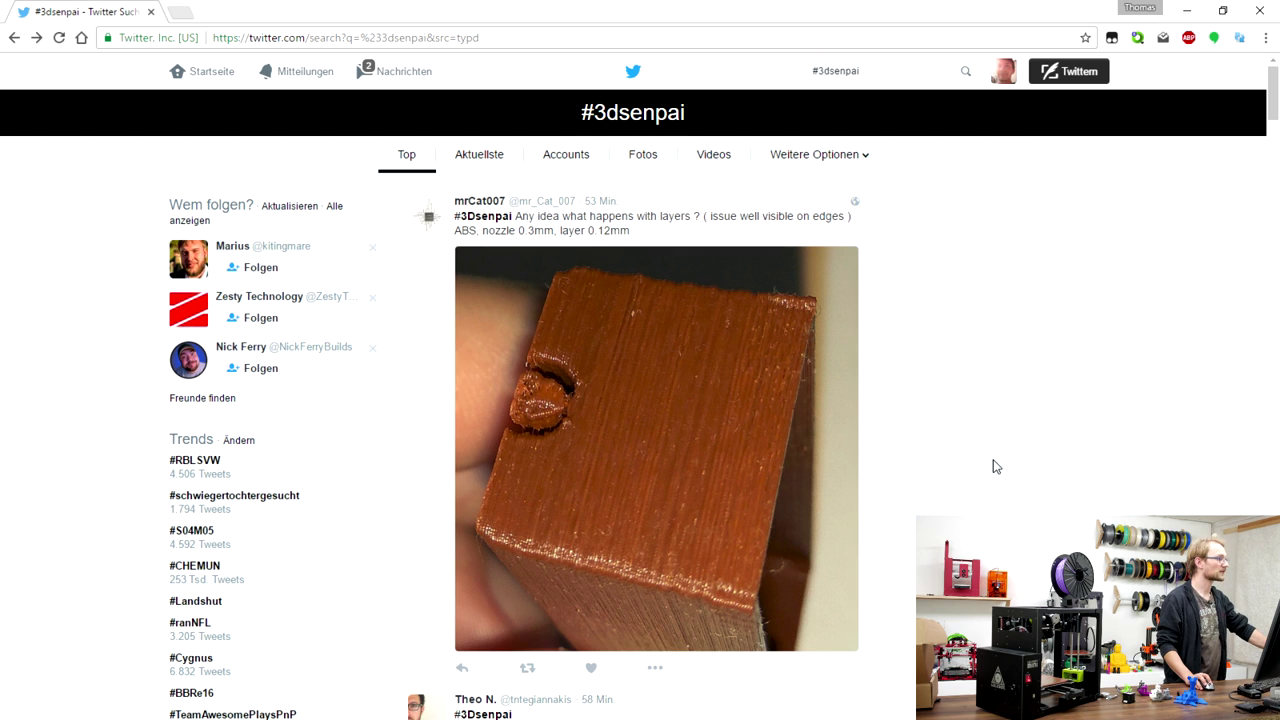
Browse the #3dsenpai results, viewing the enlarged photo of the over-extruded blue boat and continuing to the post with the blue ABS parts.
scroll(810, 528, "down", 1)
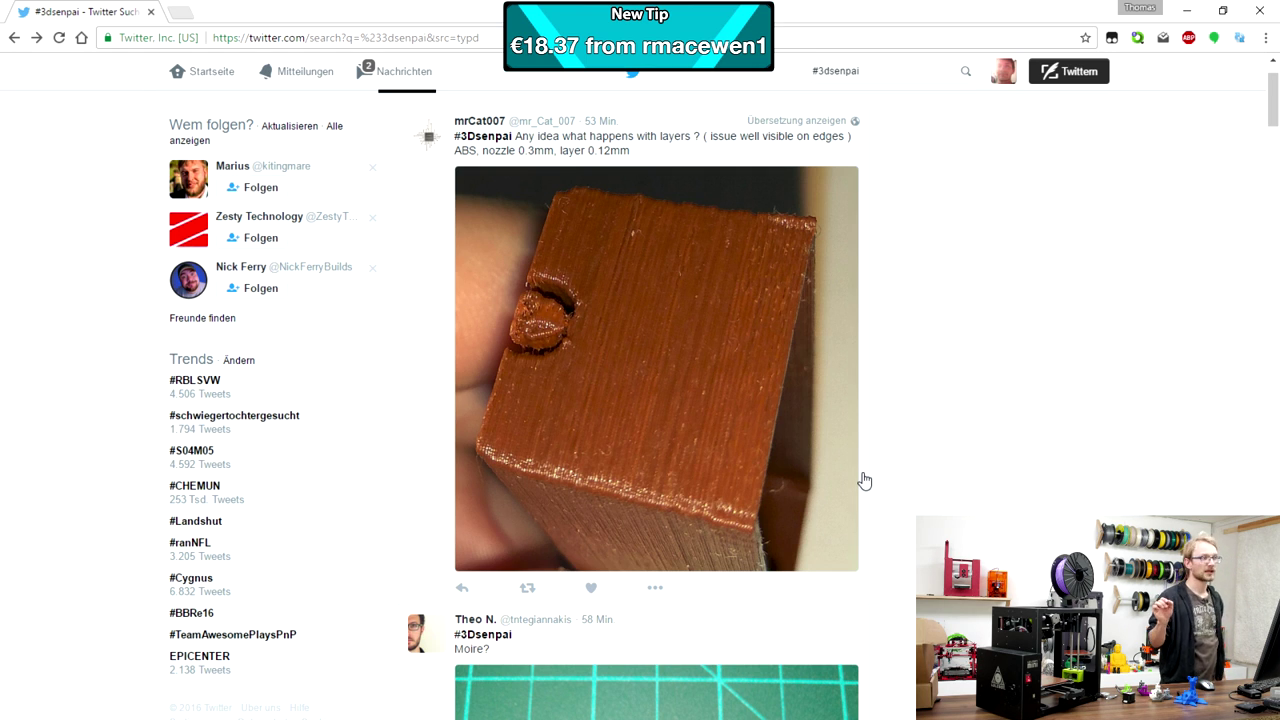
scroll(964, 416, "down", 4)
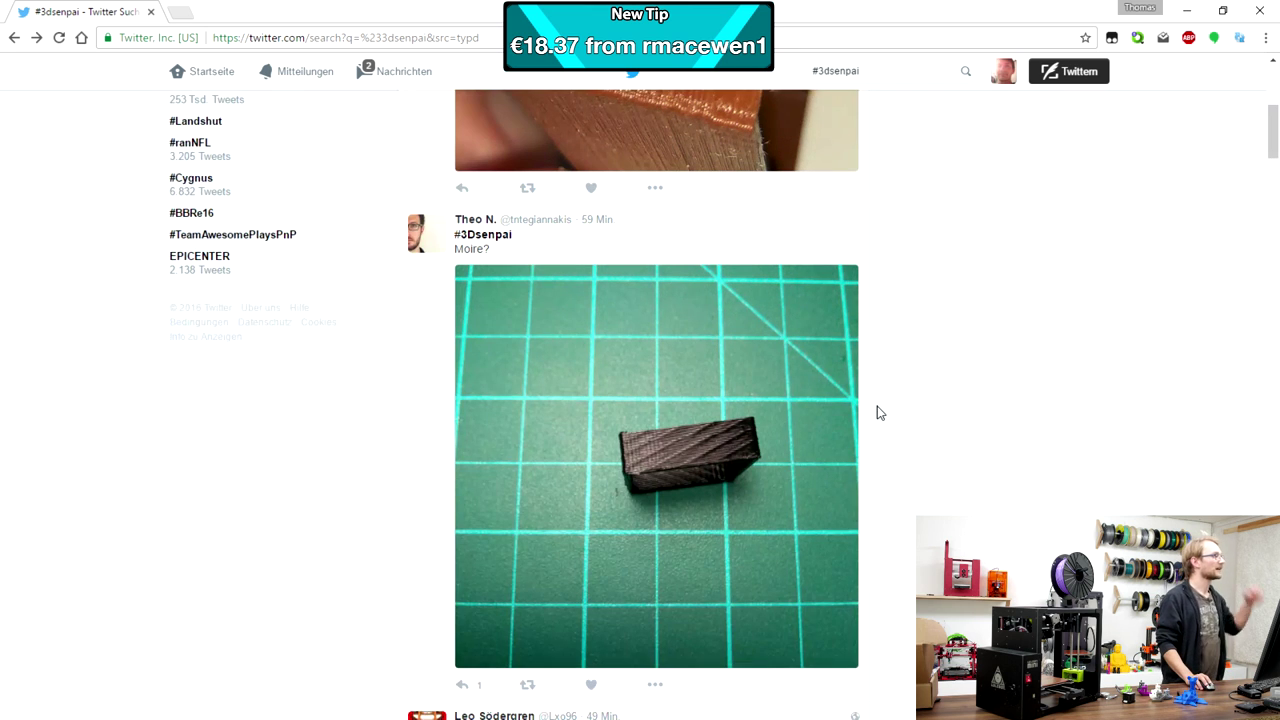
scroll(878, 412, "down", 5)
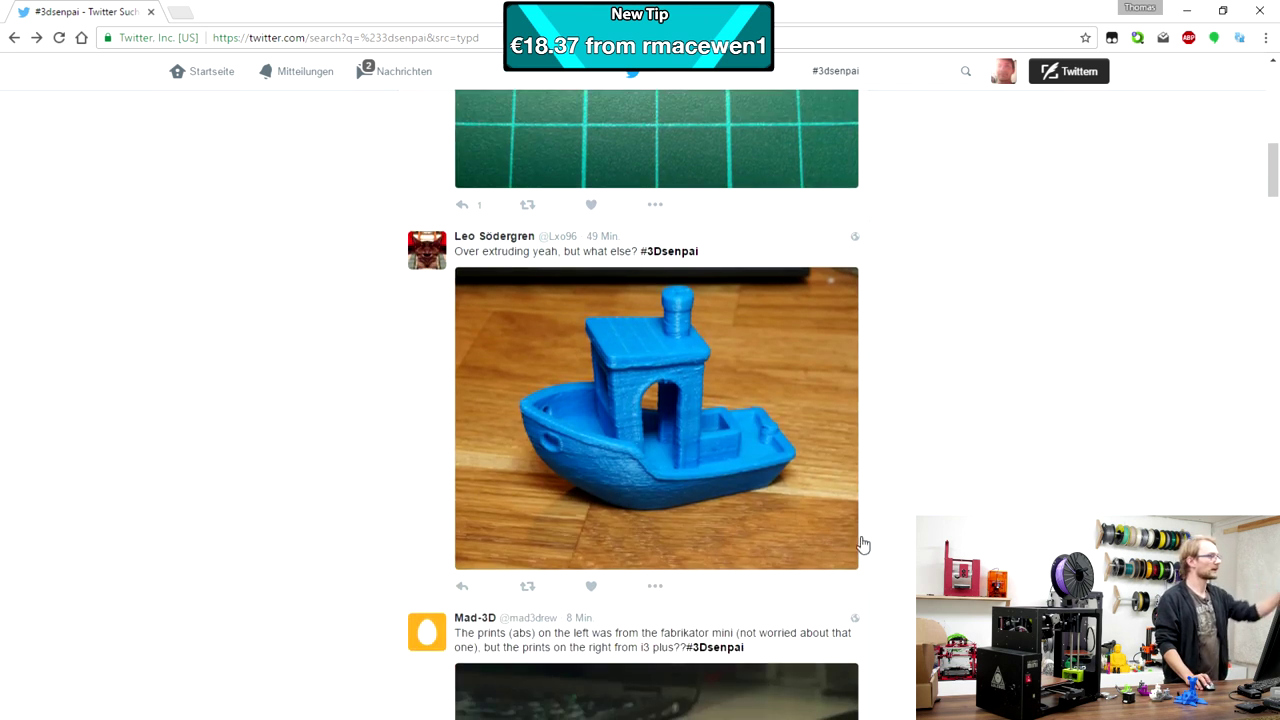
left_click(794, 520)
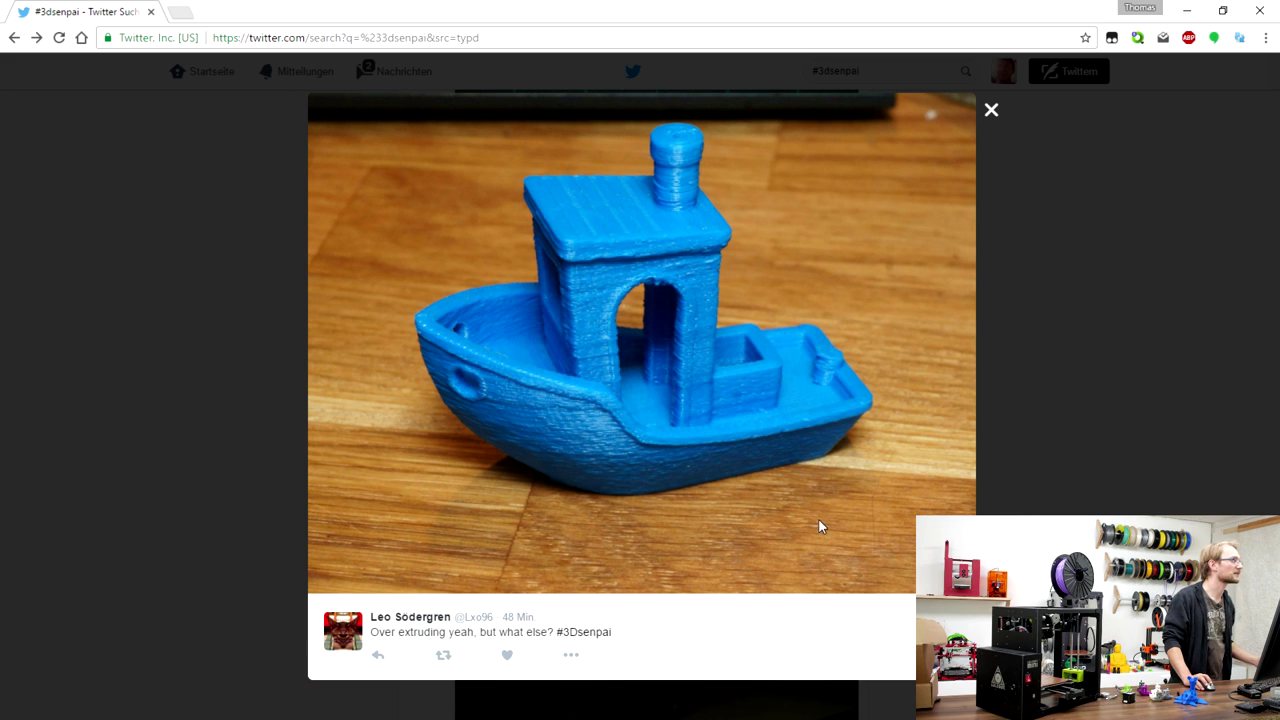
left_click(1136, 510)
scroll(1114, 483, "down", 3)
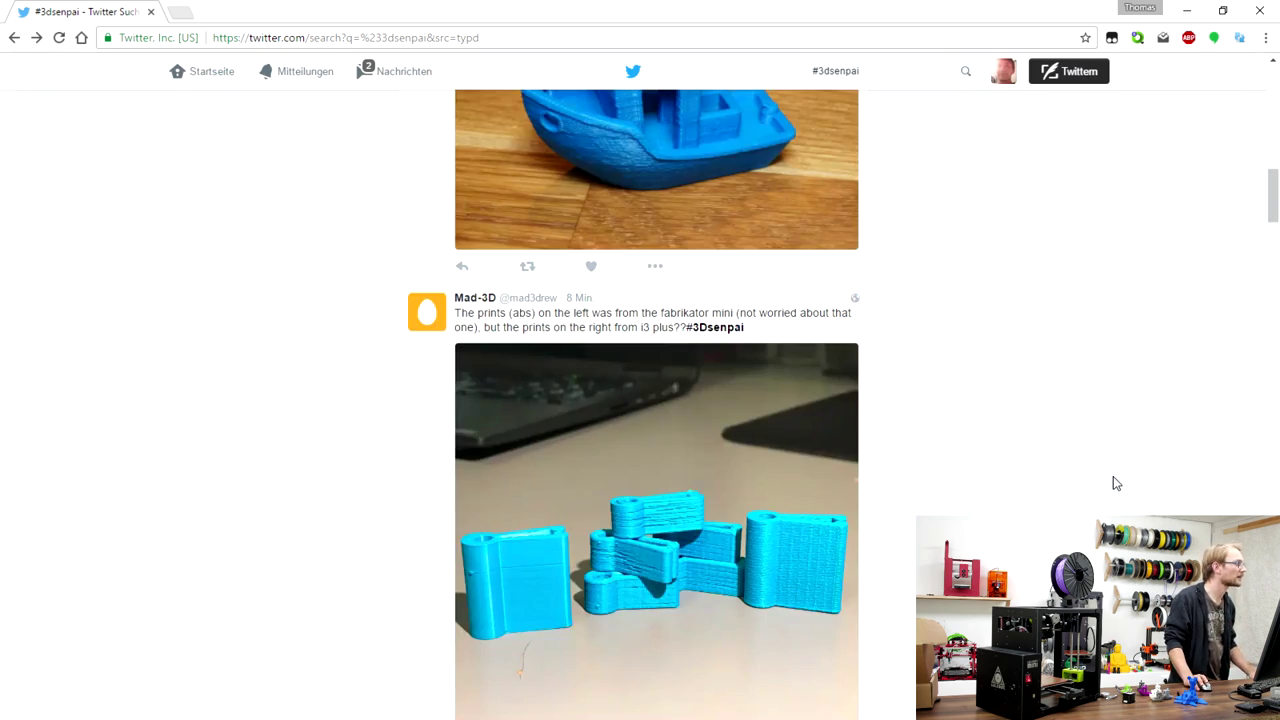
View the enlarged photo of the blue ABS parts printed on the Fabrikator Mini and i3 Plus, and close it.
scroll(1100, 480, "up", 3)
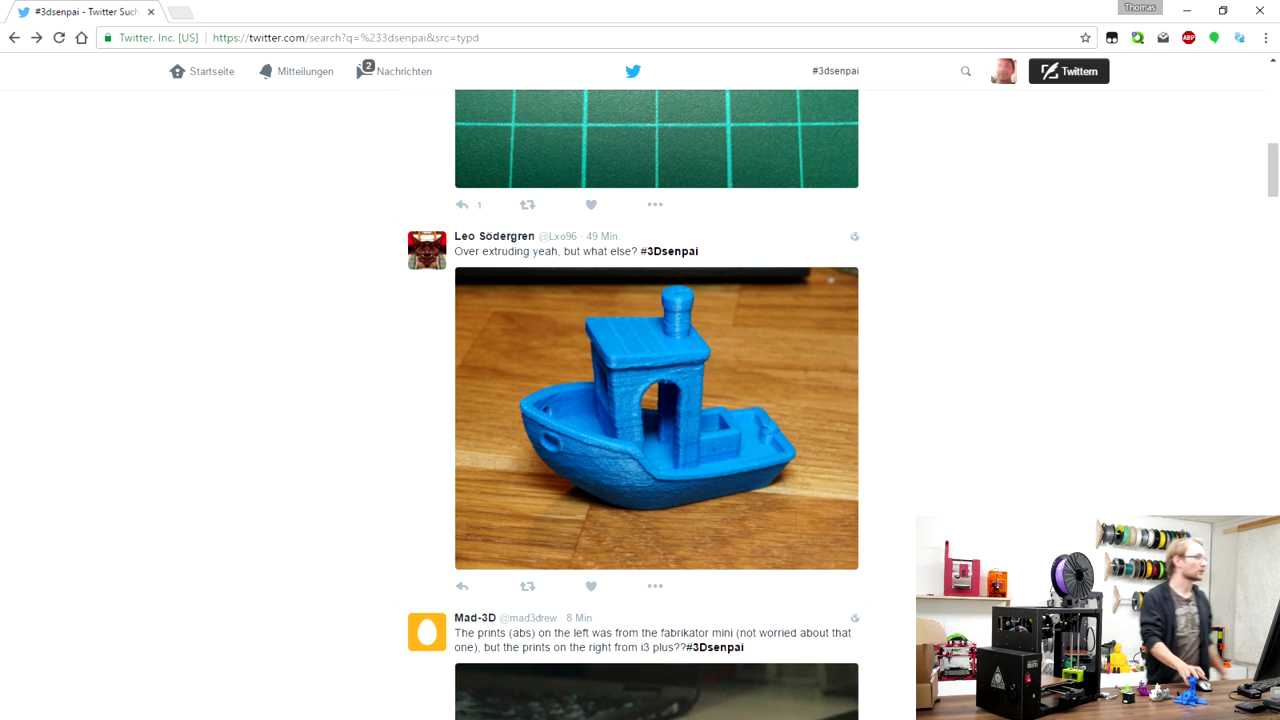
scroll(1022, 500, "down", 5)
left_click(653, 391)
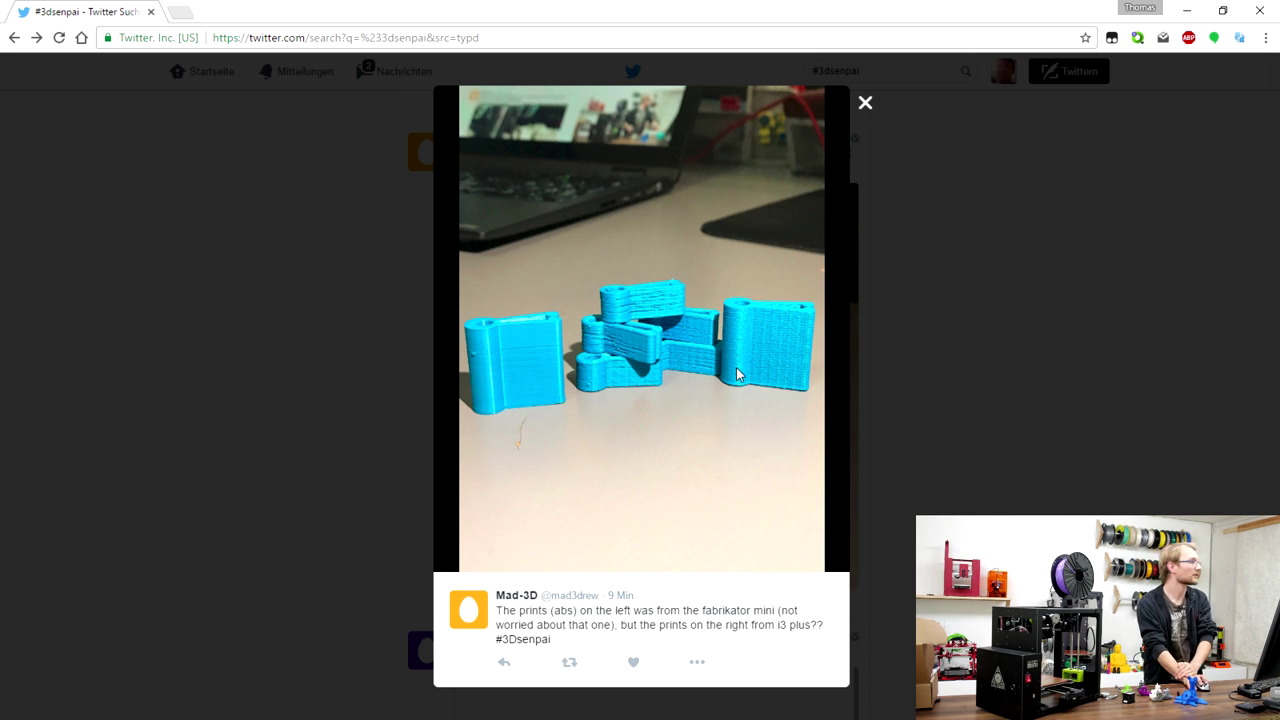
left_click(1043, 386)
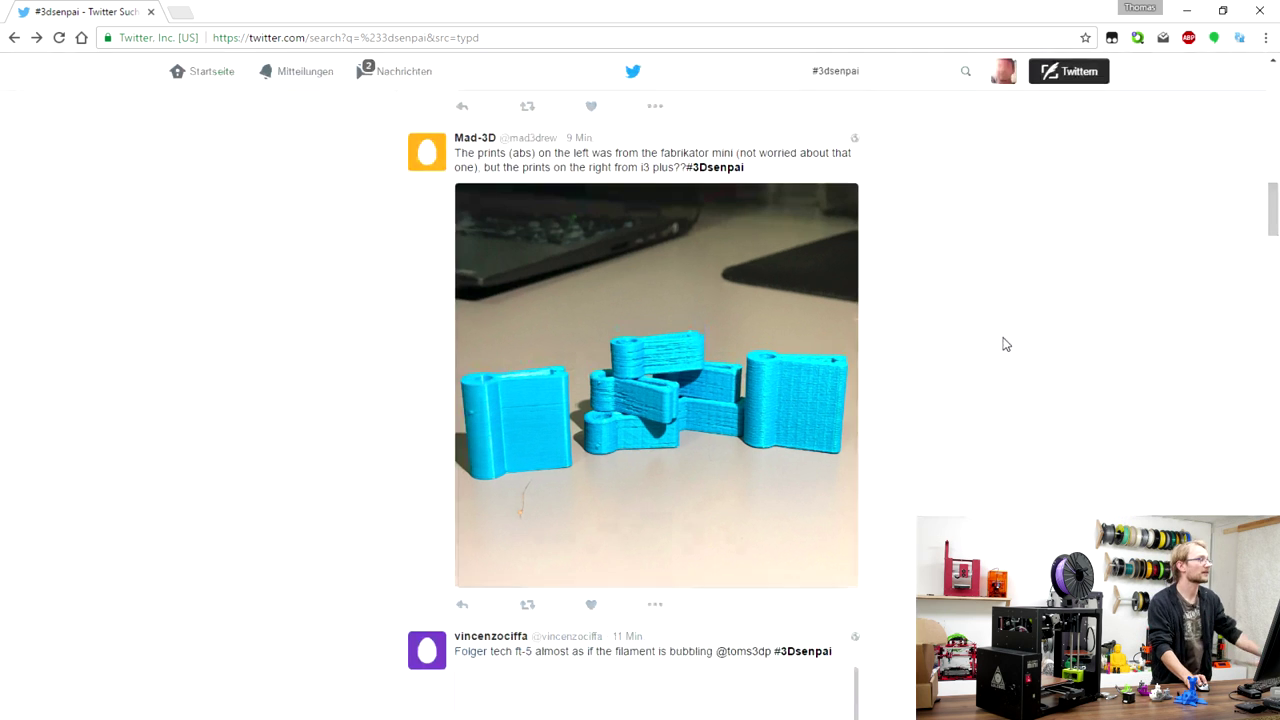
Continue to the Folger Tech FT-5 post about bubbling filament, view its photo enlarged, and close it.
scroll(928, 393, "down", 2)
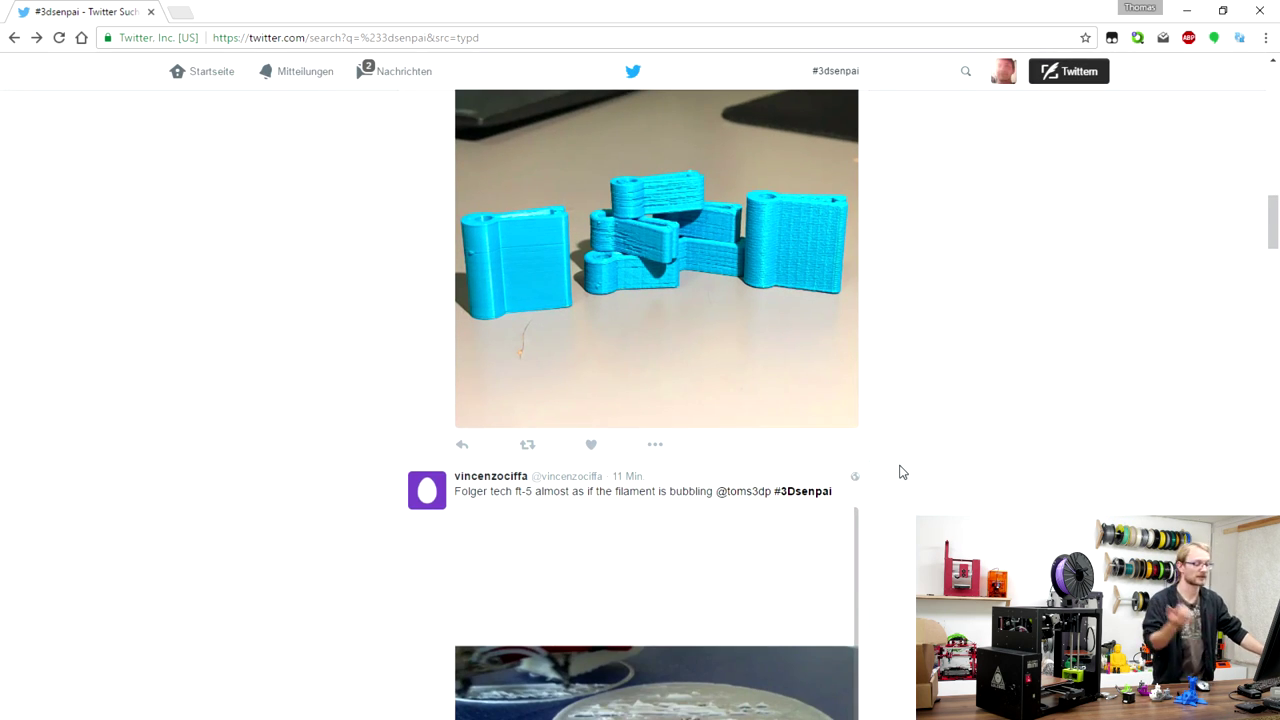
scroll(1020, 443, "down", 2)
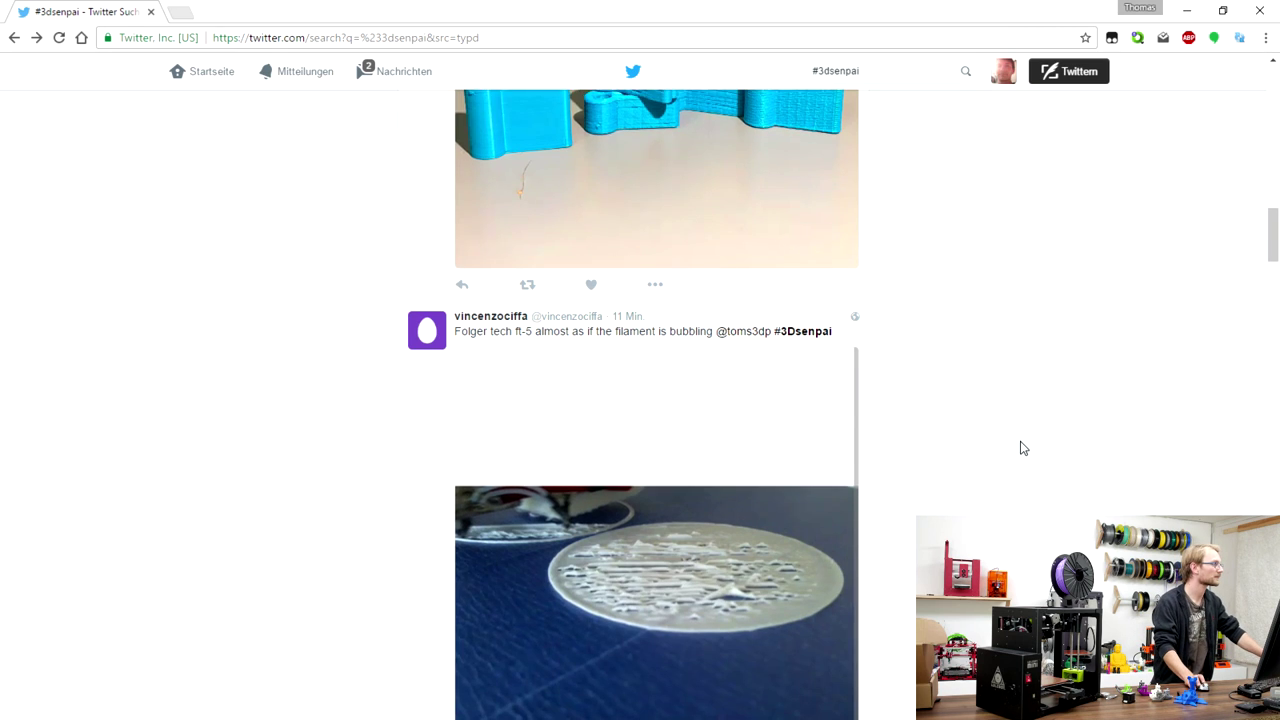
scroll(810, 485, "down", 2)
left_click(810, 485)
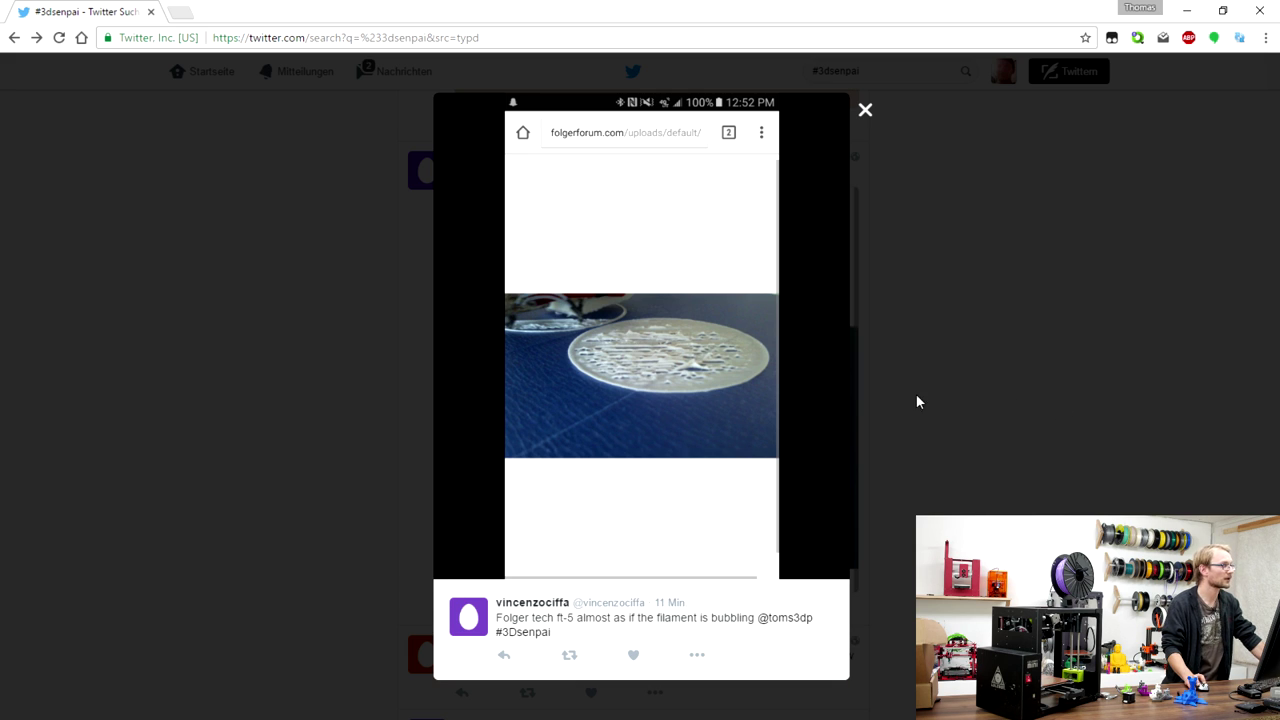
left_click(937, 494)
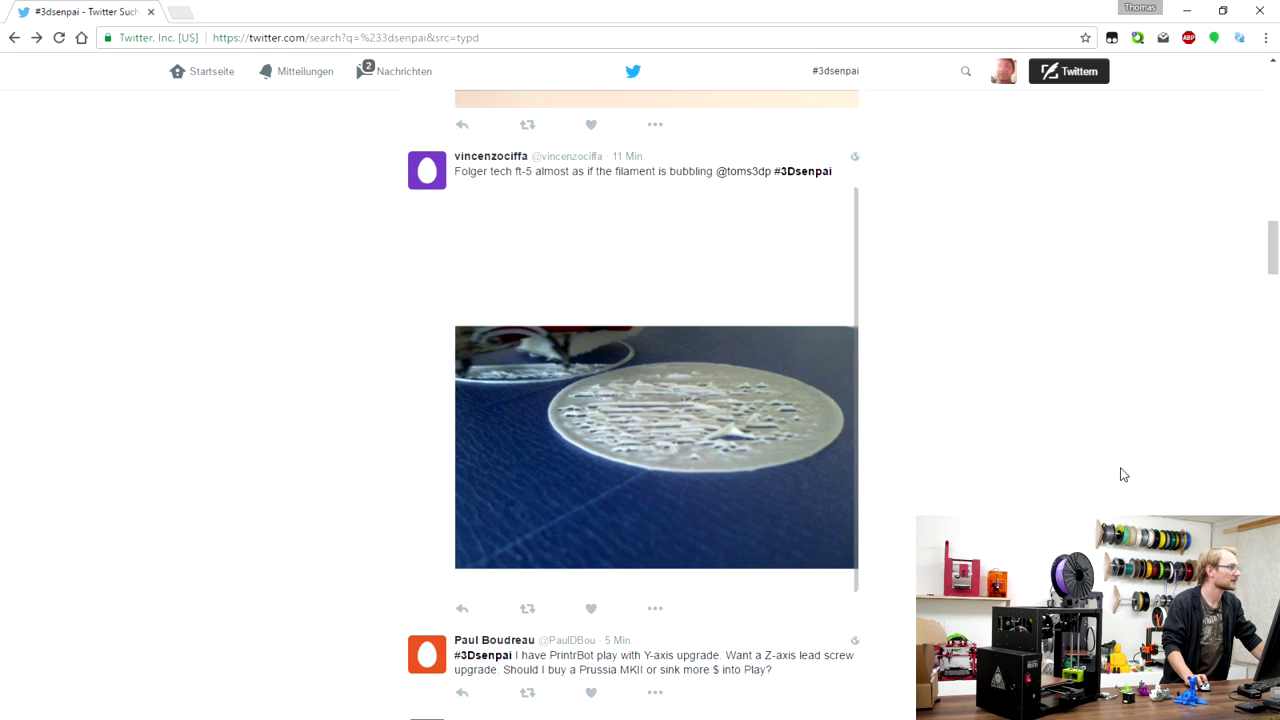
Find the post about 60% to 90% outline overlap in Simplify3D, view the photo with the coin enlarged, and close it.
scroll(1066, 457, "down", 1)
scroll(1160, 512, "down", 3)
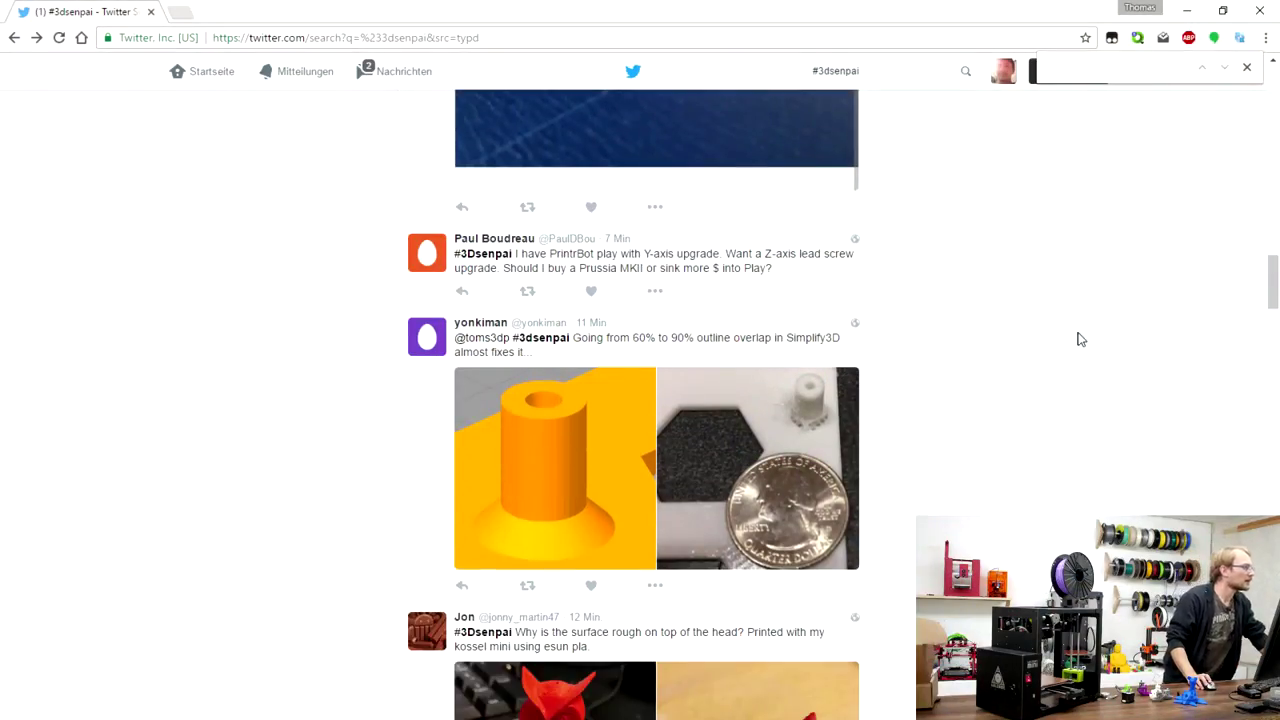
left_click(815, 503)
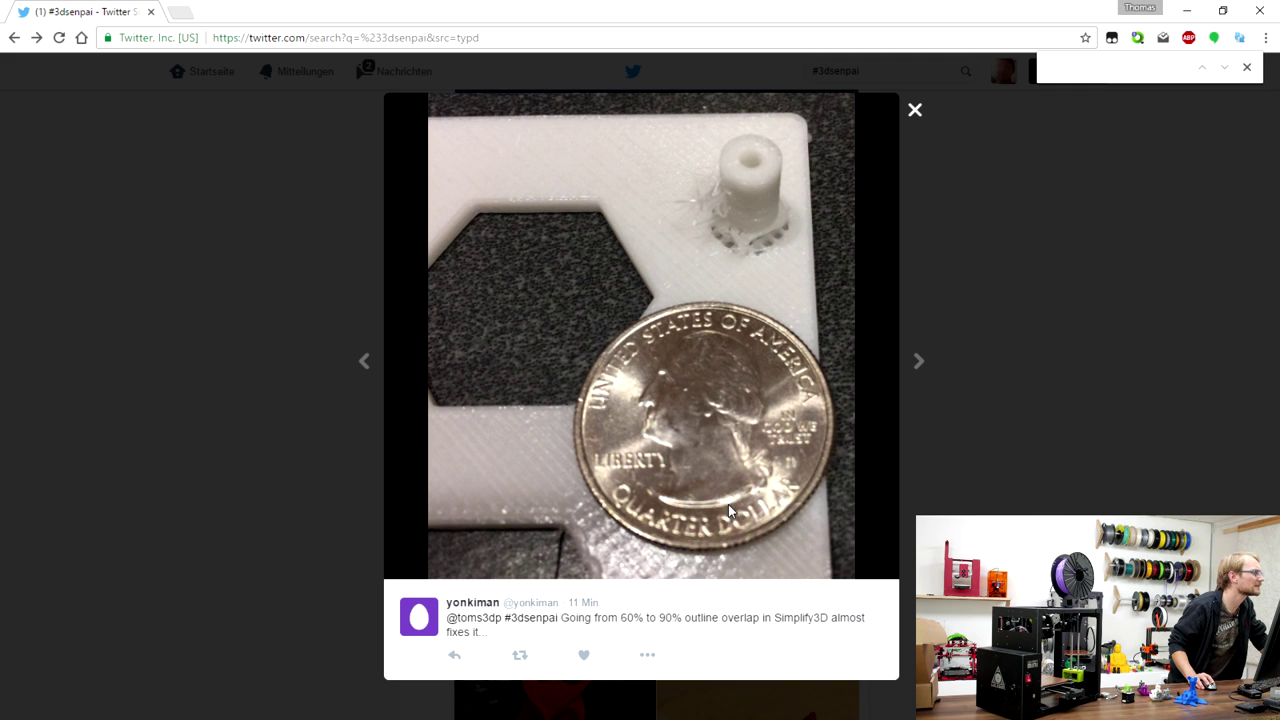
left_click(1146, 283)
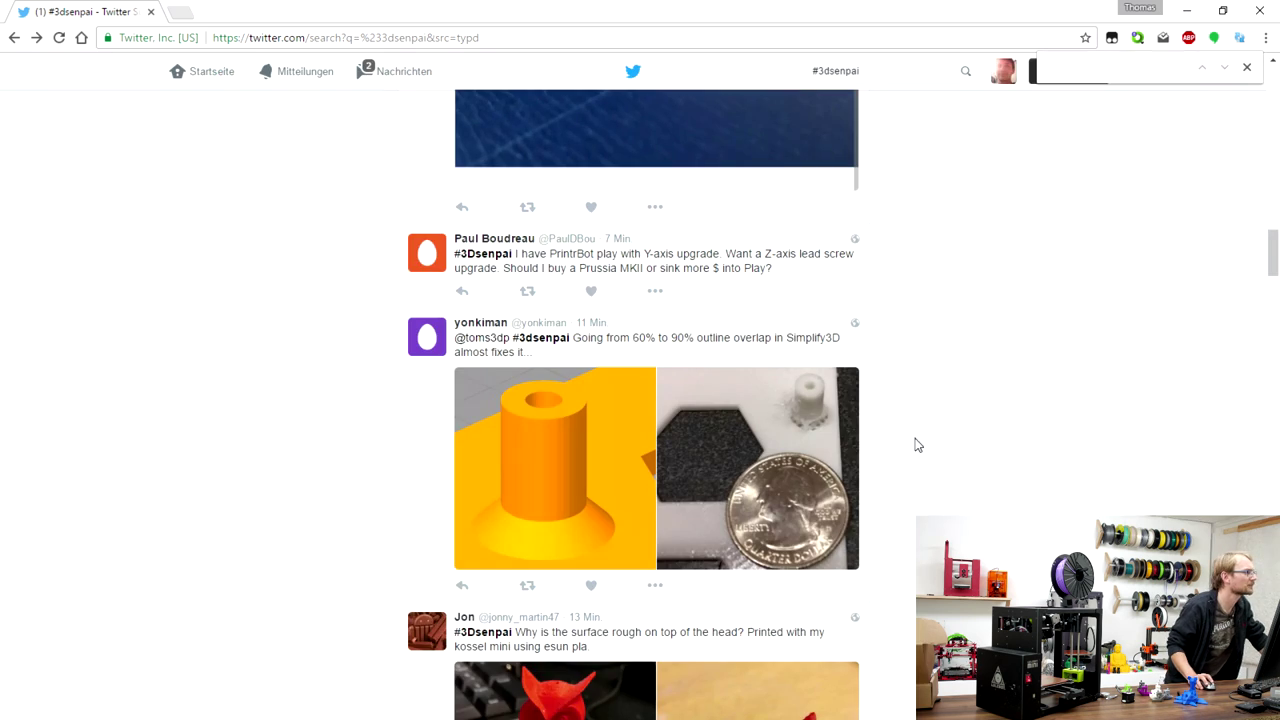
View the enlarged photo of the rough top of the red owl's head, and close it.
scroll(914, 430, "down", 3)
left_click(776, 410)
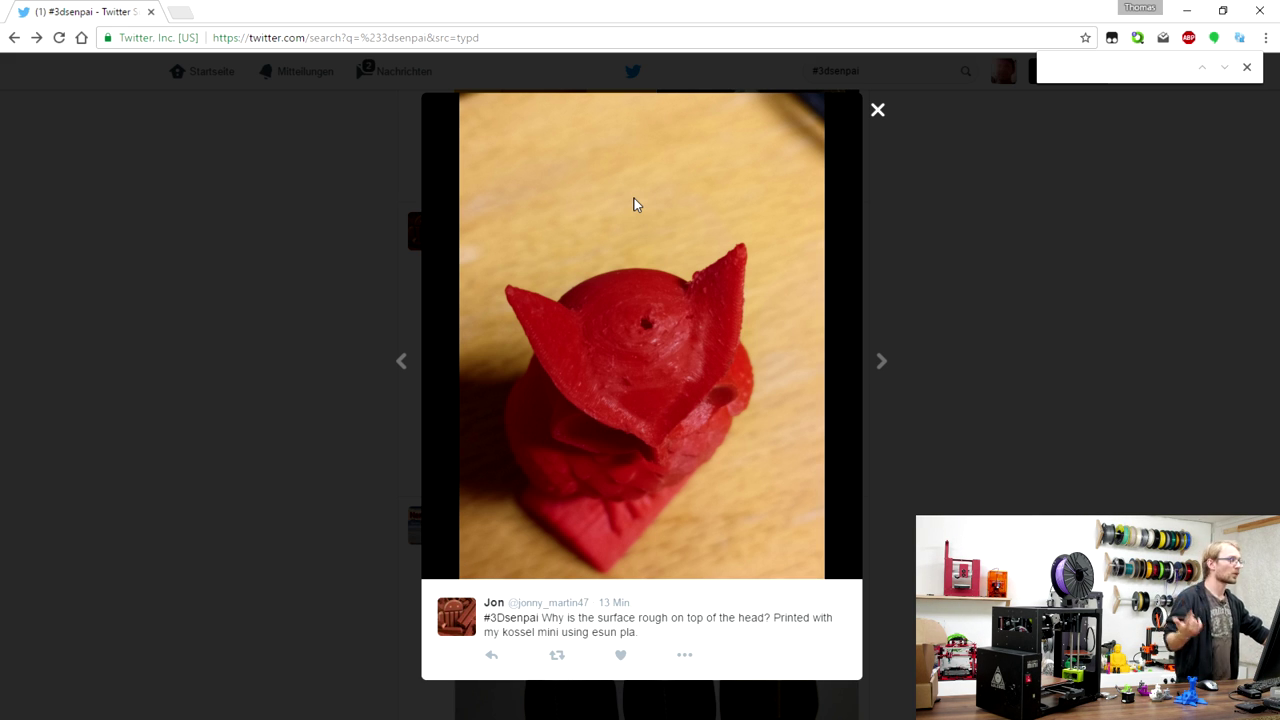
left_click(1180, 380)
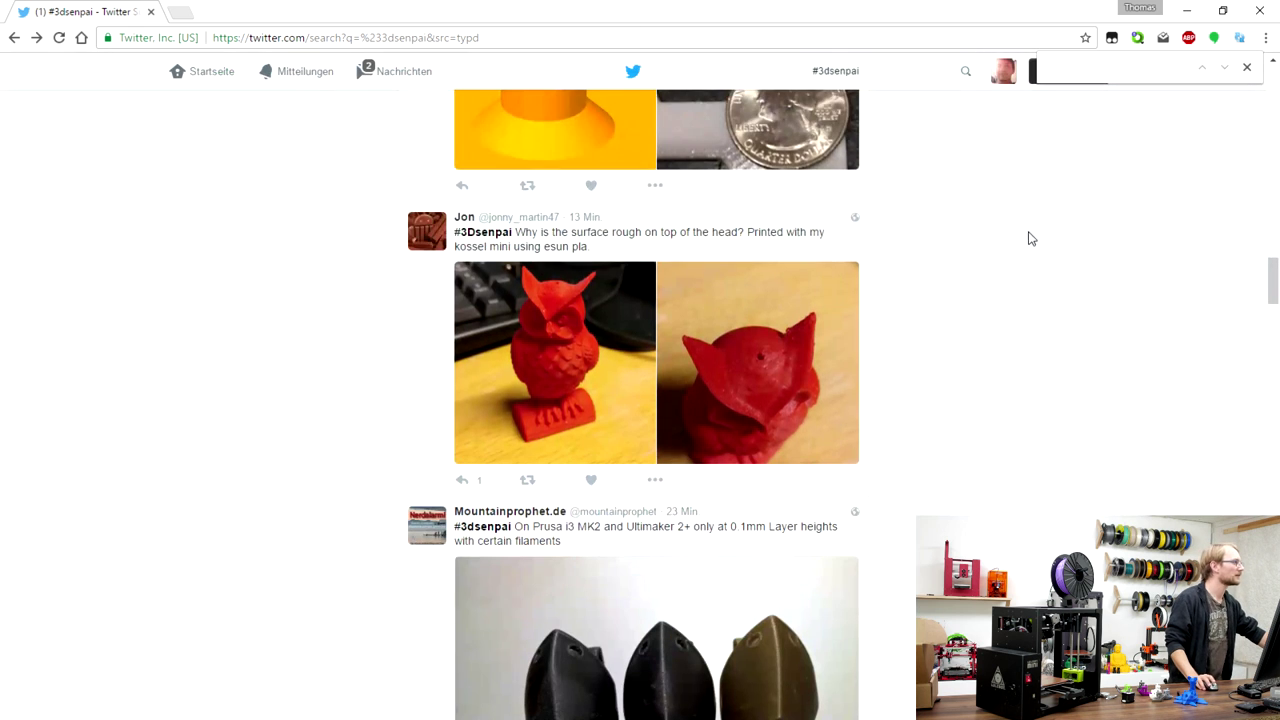
Find the Wanhao Duplicator i3 Plus post, view its white box and black bracket photos enlarged, and close the viewer.
scroll(1031, 252, "down", 6)
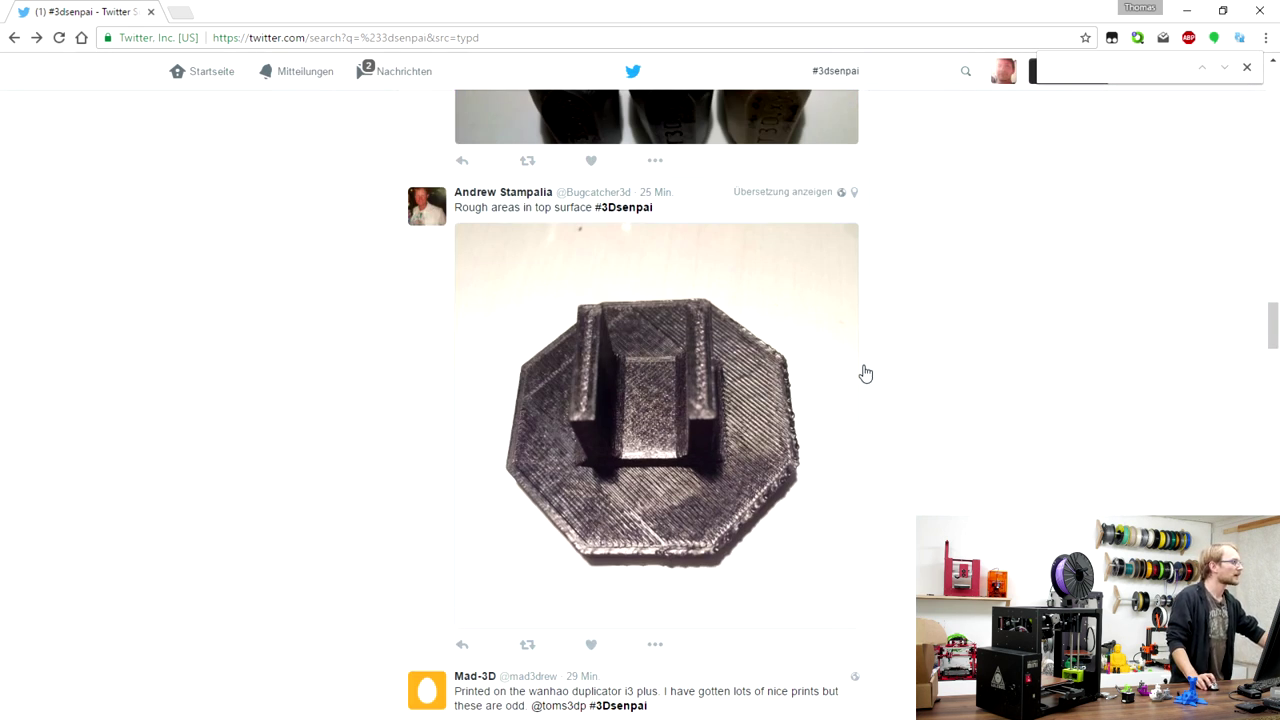
scroll(869, 375, "down", 3)
left_click(716, 530)
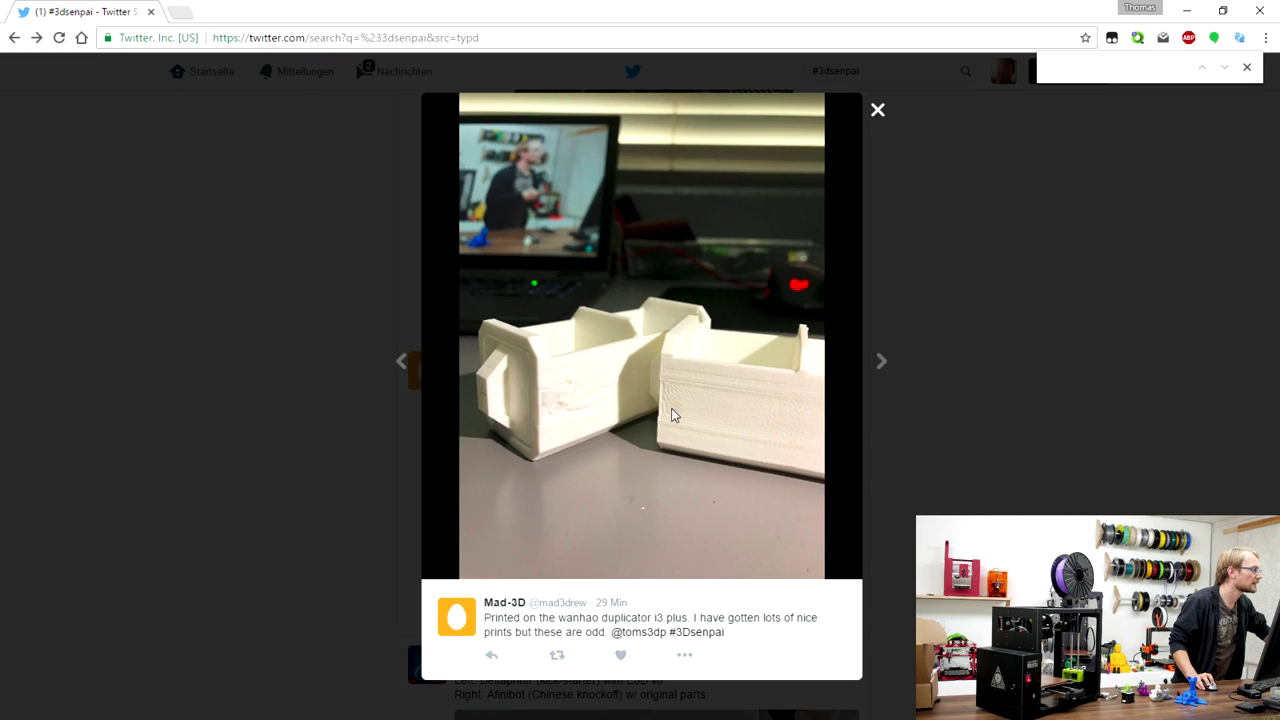
left_click(419, 374)
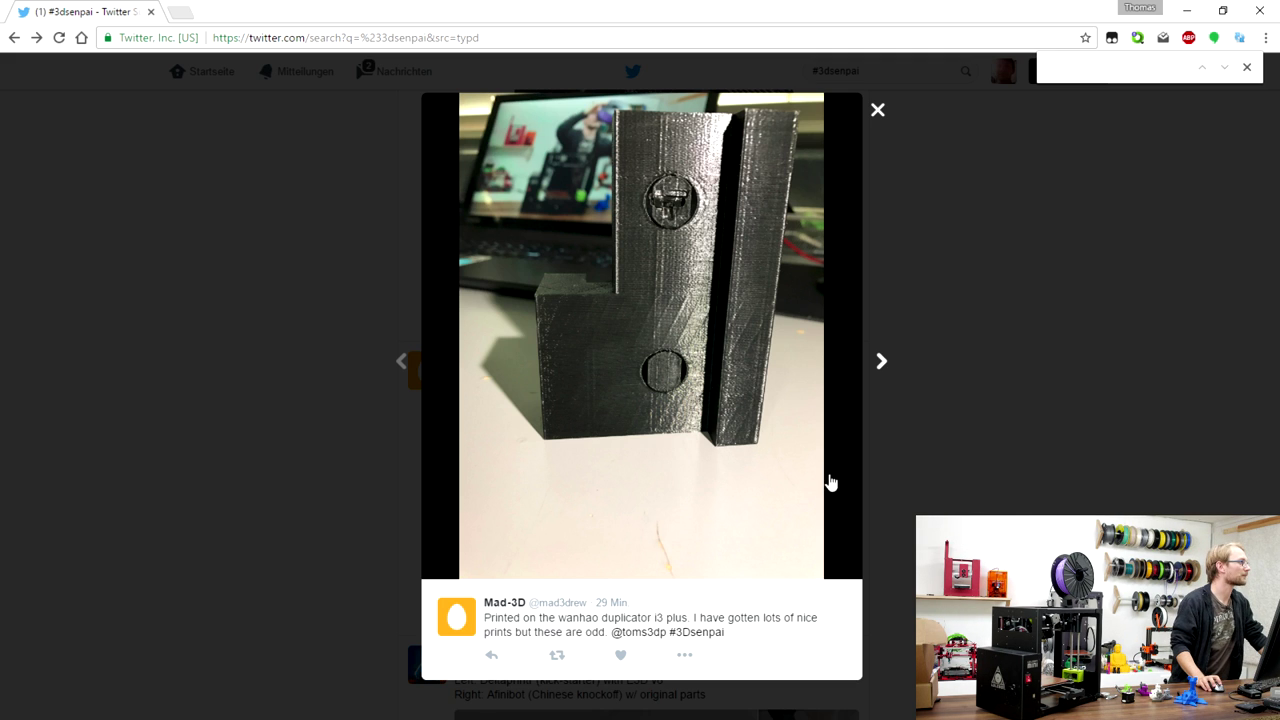
left_click(880, 361)
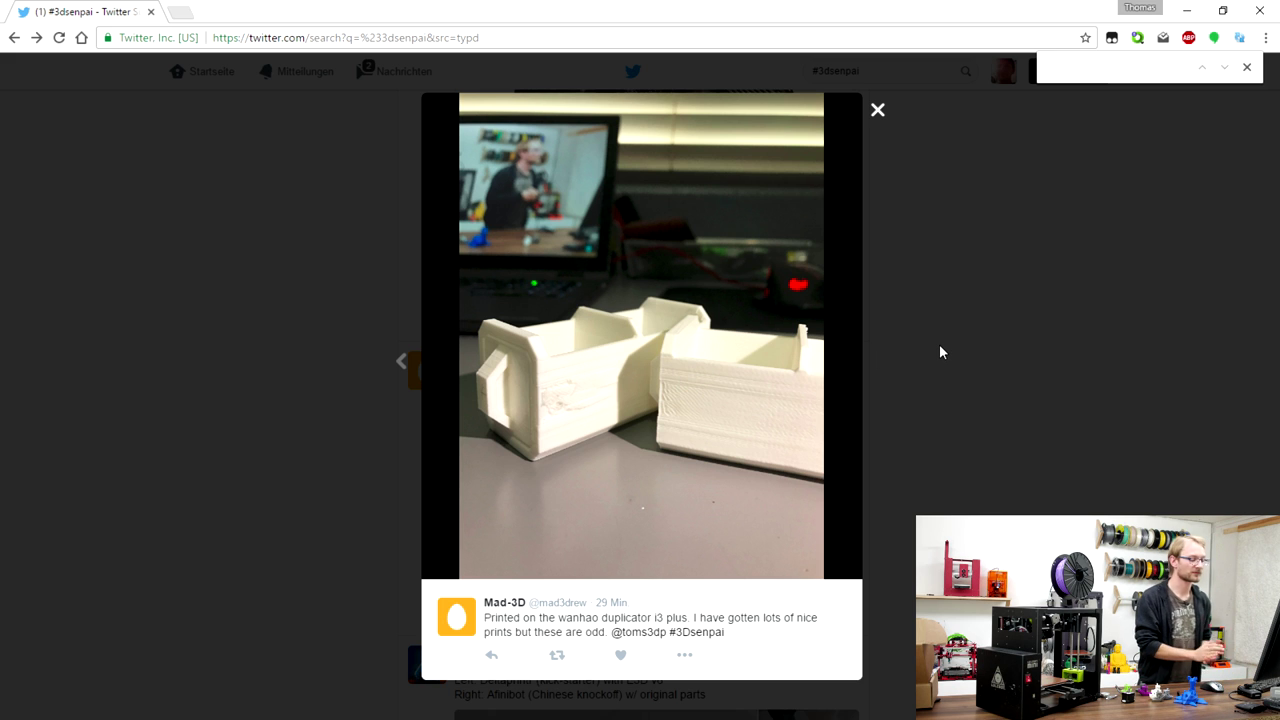
left_click(1178, 406)
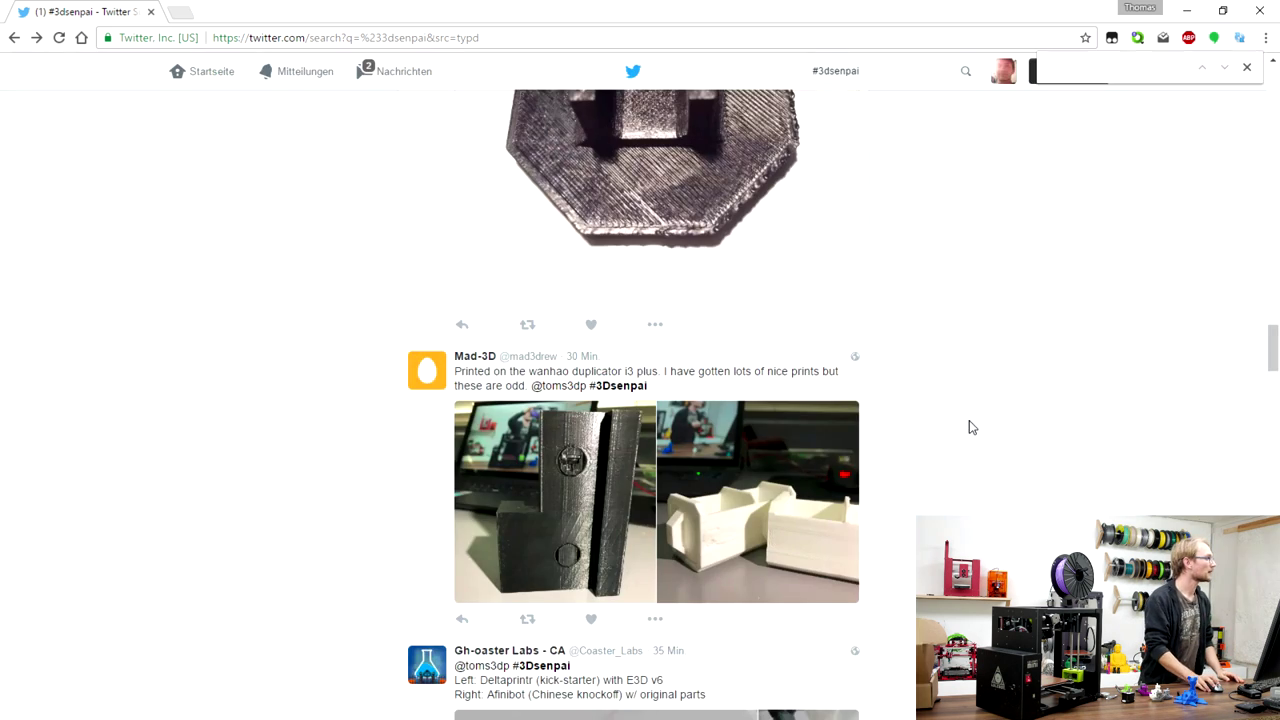
View all four enlarged photos of the Deltaprintr and Afinibot dragon prints, and close the viewer and the page search box.
scroll(1026, 486, "down", 5)
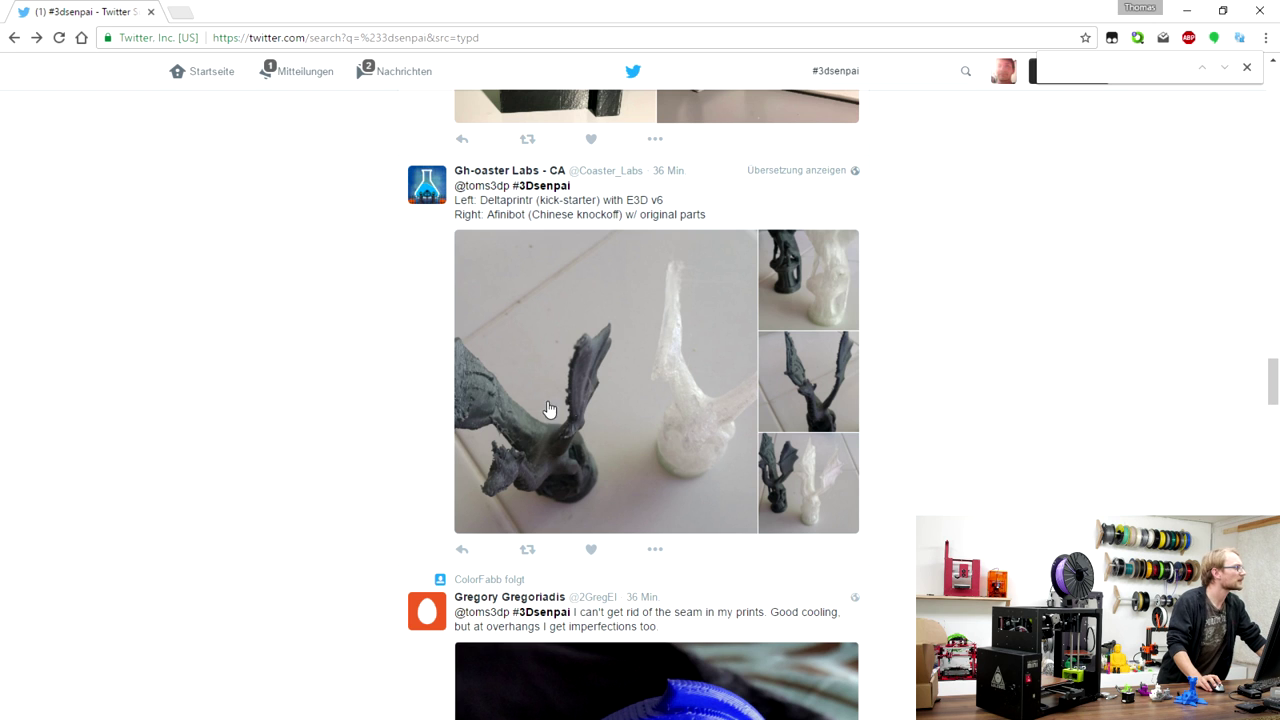
left_click(601, 414)
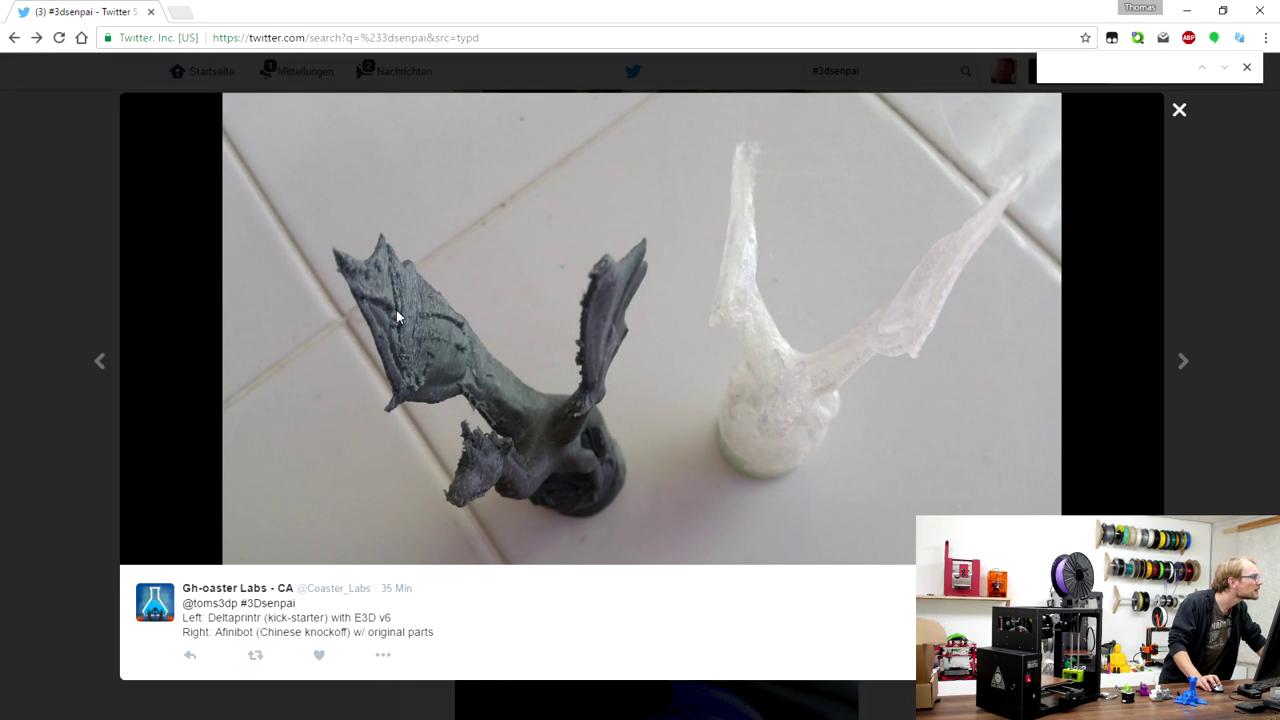
left_click(1186, 366)
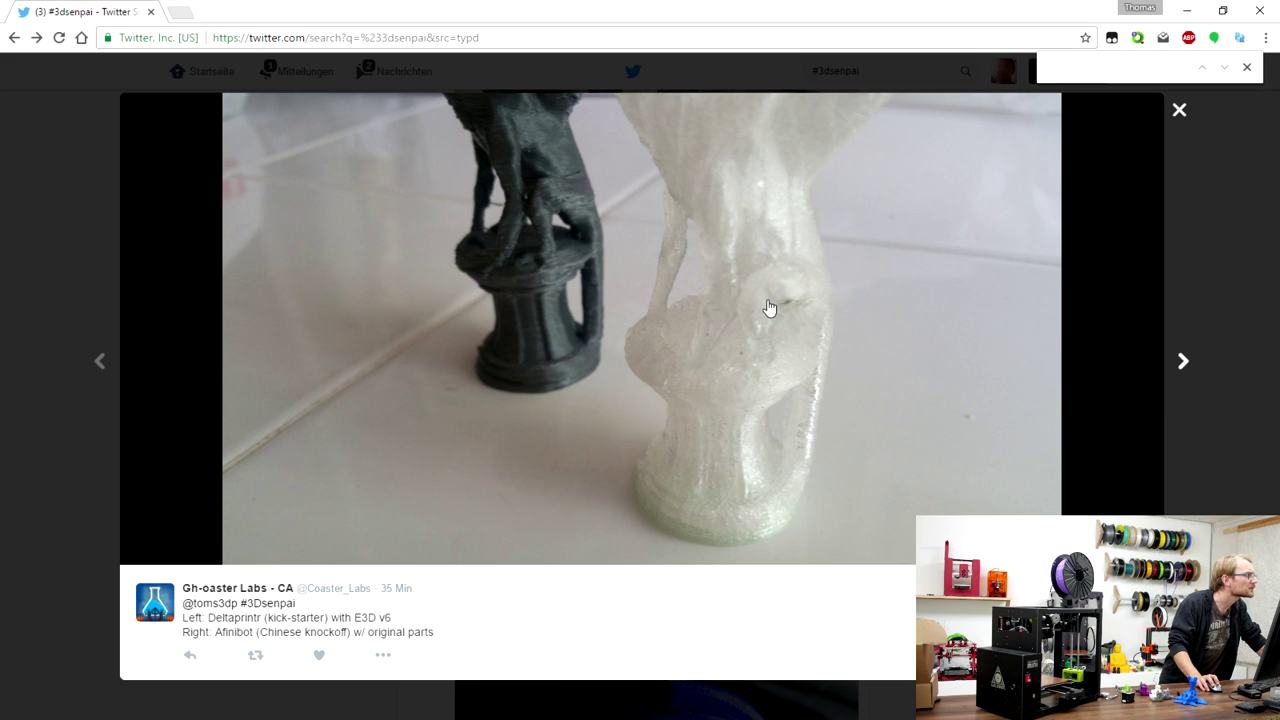
left_click(1186, 365)
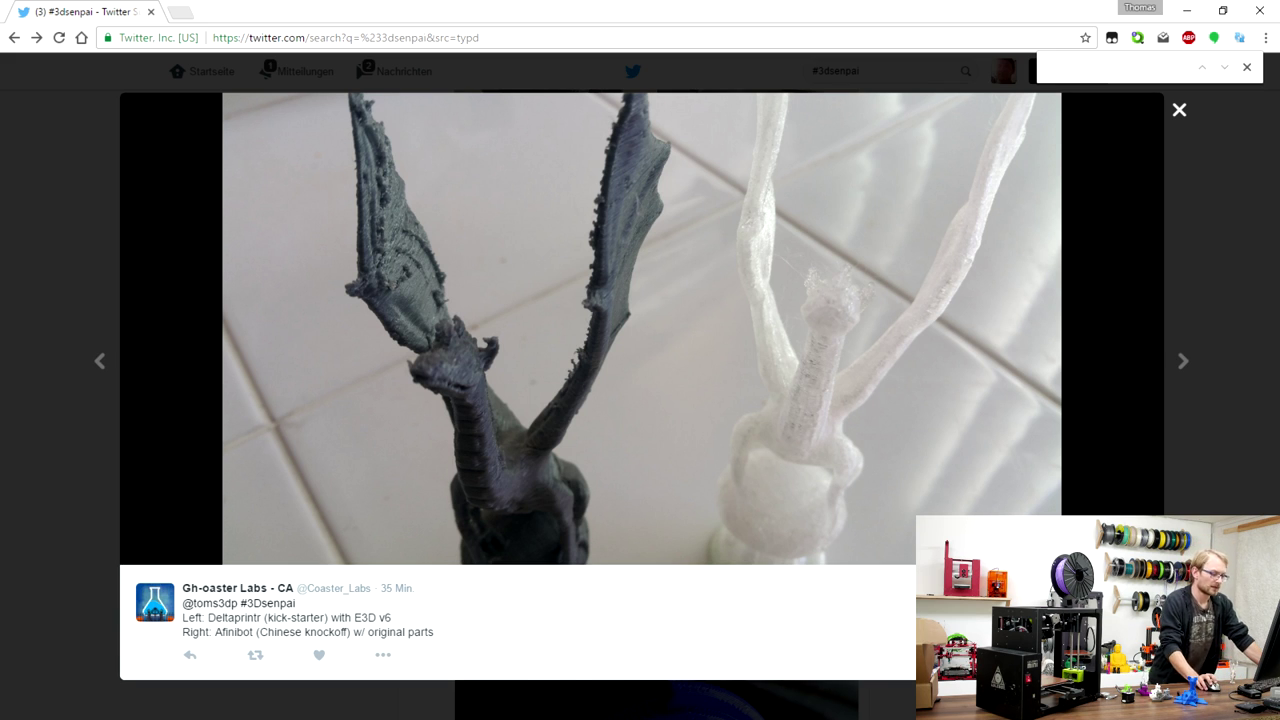
left_click(1184, 370)
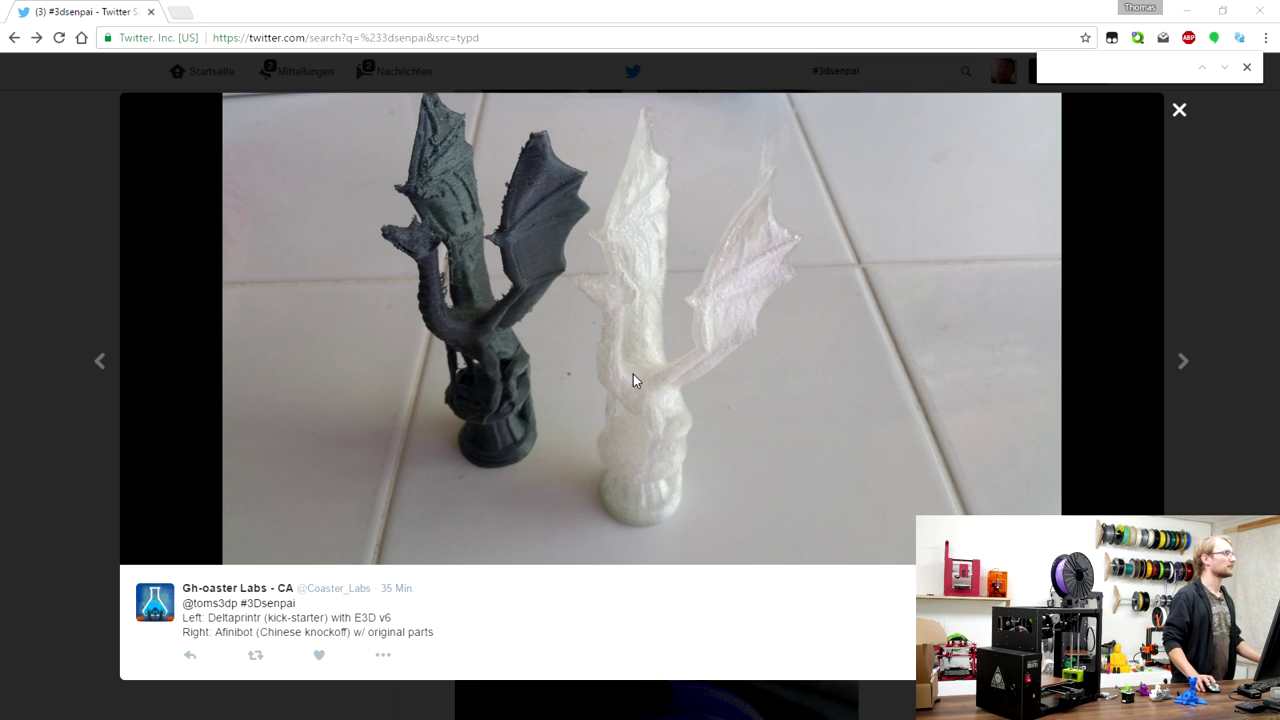
left_click(1179, 110)
left_click(1247, 69)
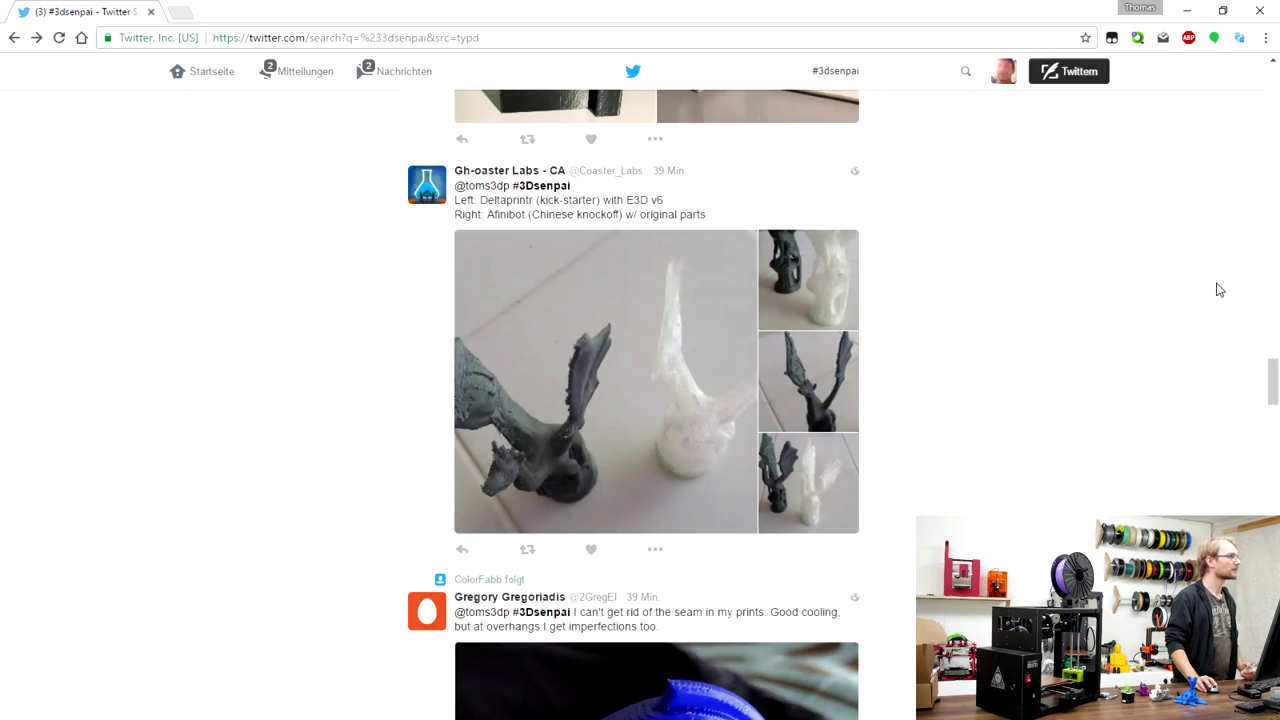
Browse past the blue chess knight to the FT5 rippling post and enlarge the photo of the grey faceted print.
scroll(1206, 391, "down", 4)
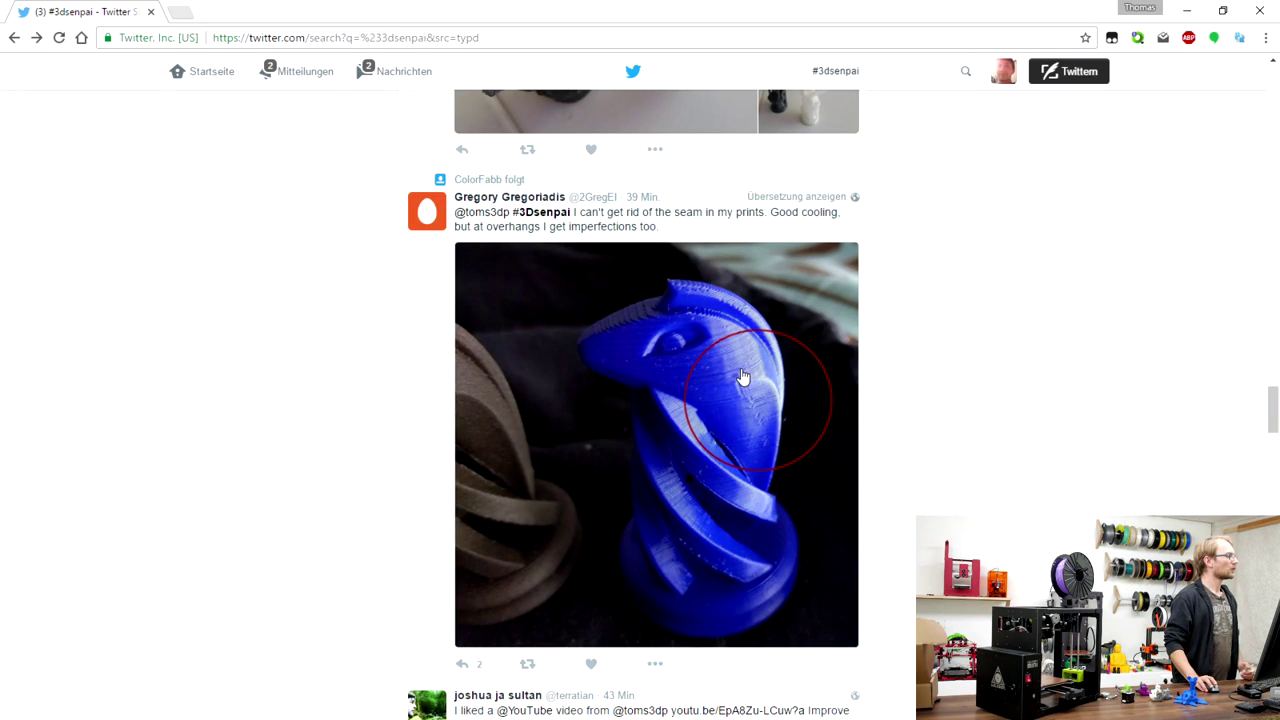
scroll(746, 380, "down", 5)
scroll(960, 434, "down", 2)
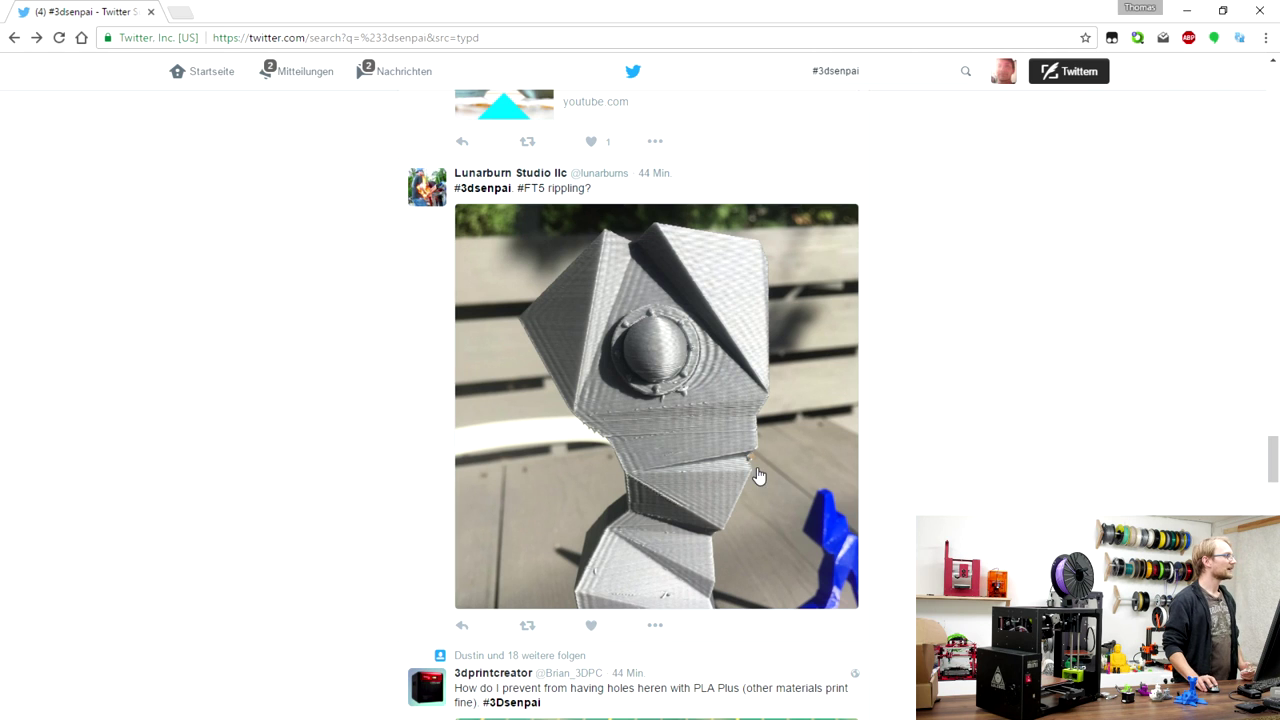
left_click(732, 334)
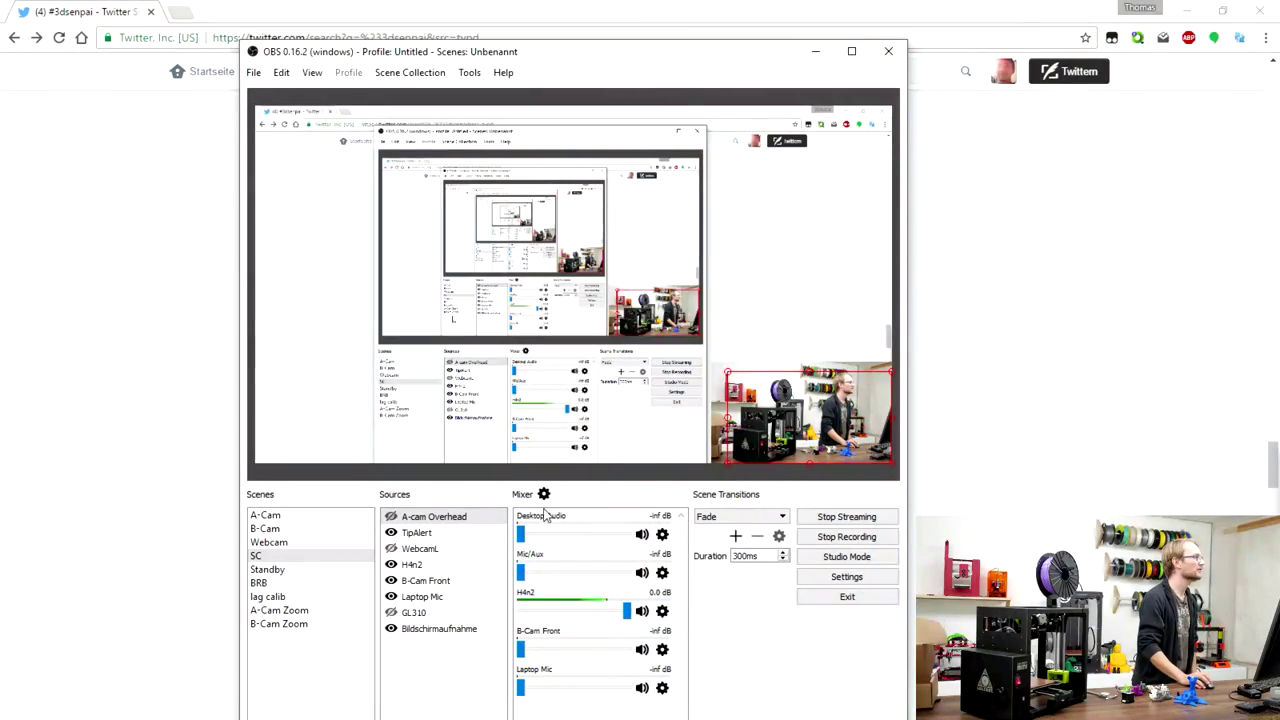
Maximize the OBS window and switch back to the Twitter results in the browser.
double_click(663, 53)
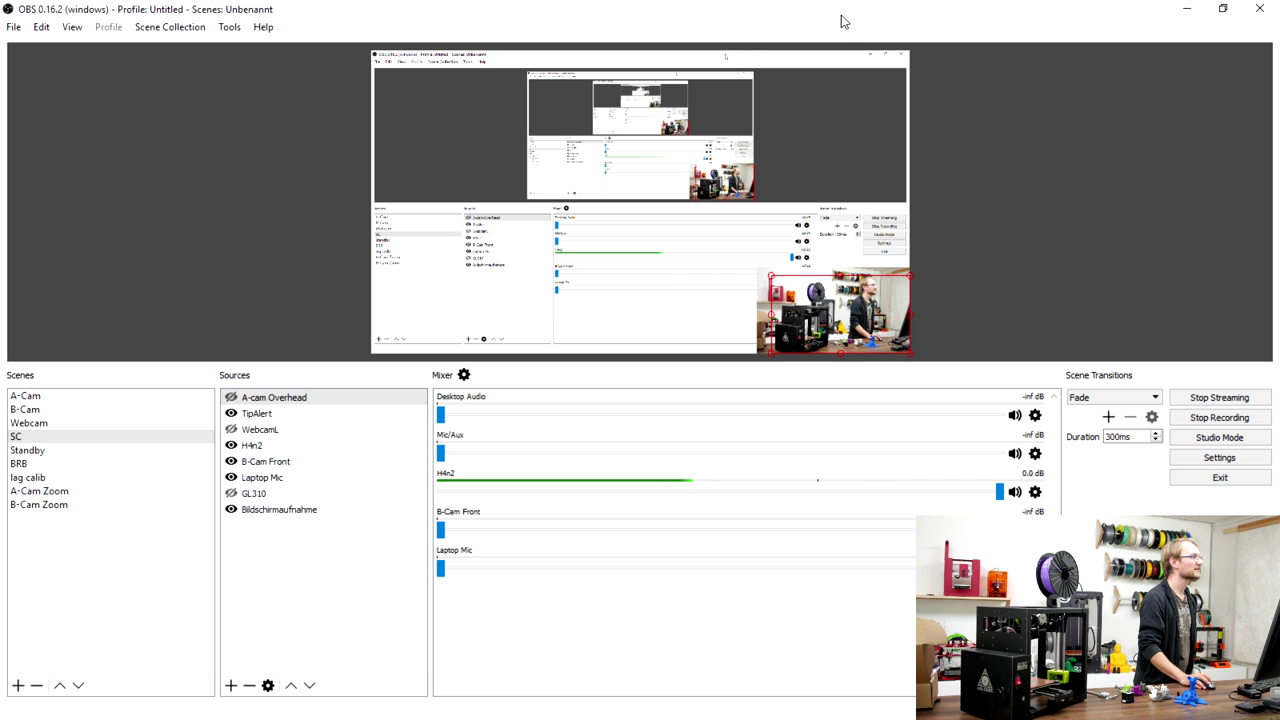
key("alt+Tab")
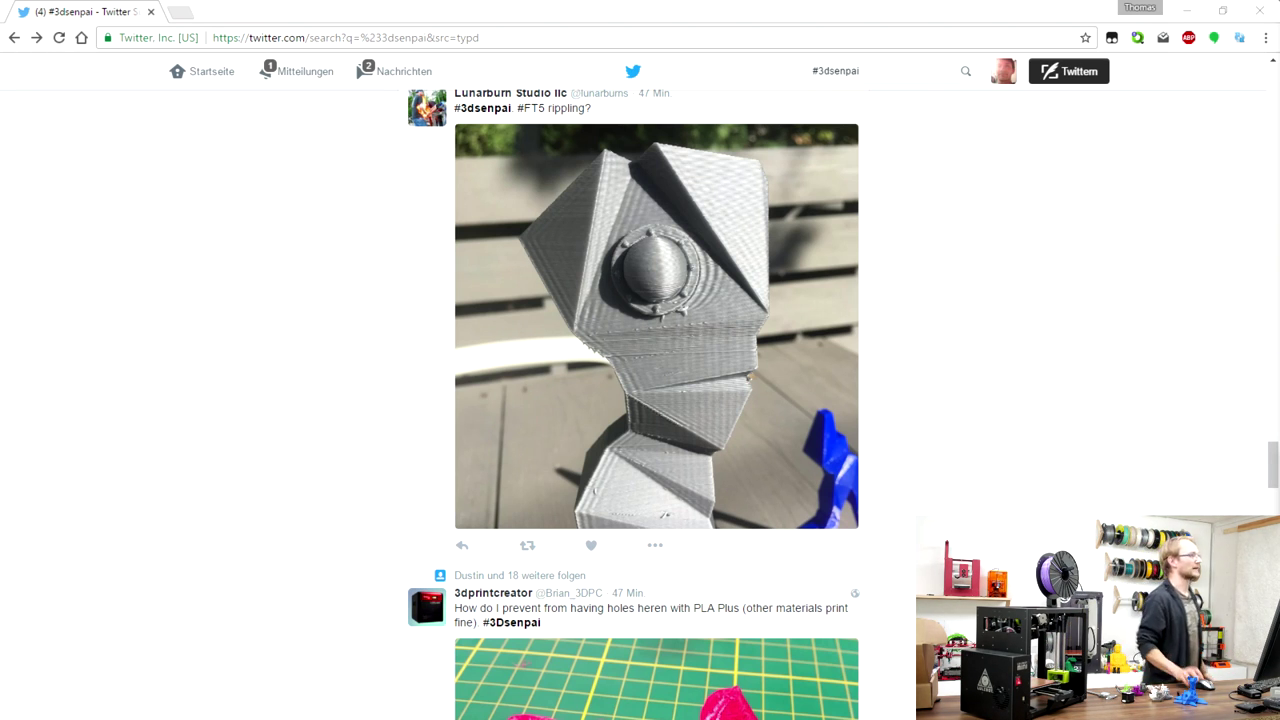
Browse past the pink frogs with holes to the blue boat printed in PLA and enlarge its photo.
scroll(1041, 370, "down", 5)
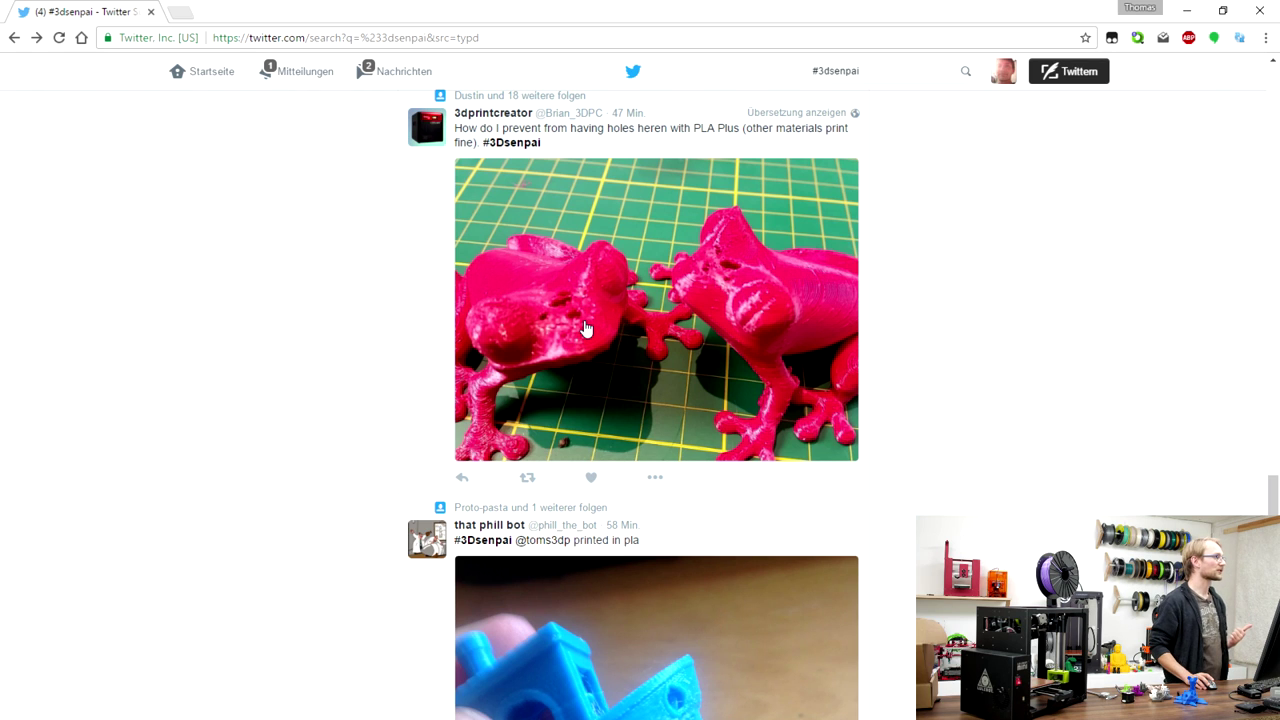
scroll(766, 320, "down", 2)
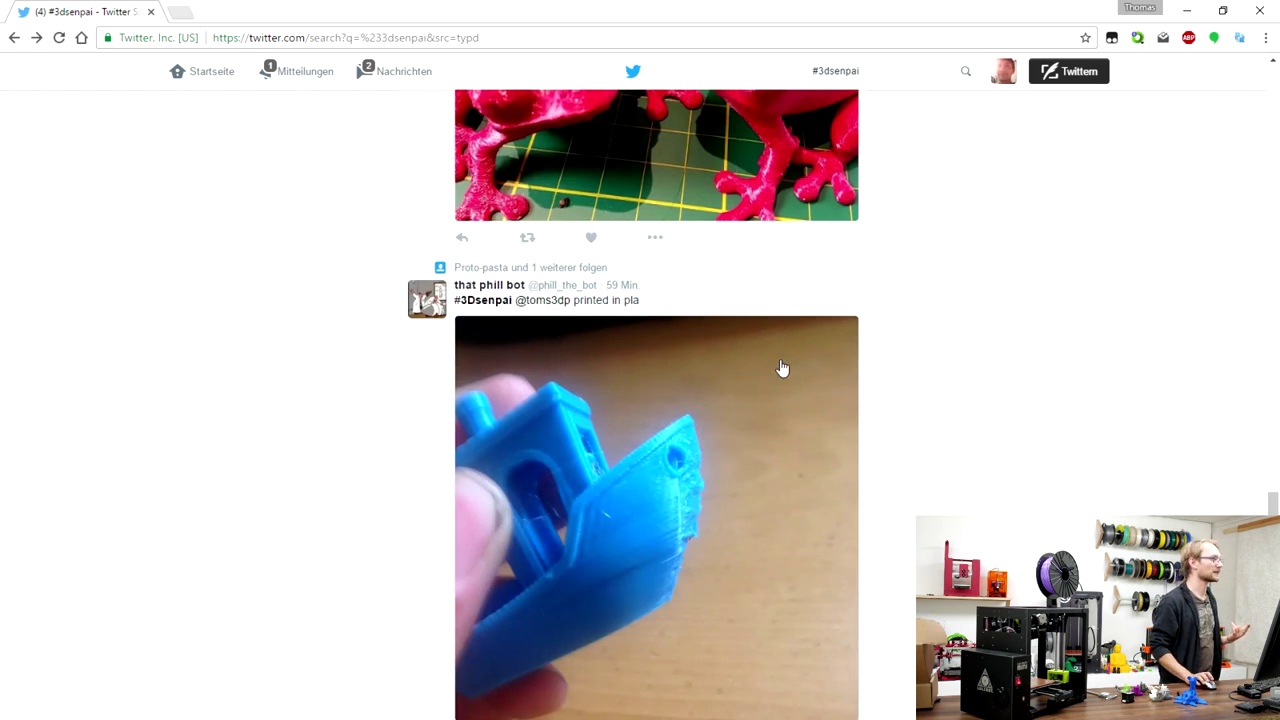
left_click(666, 520)
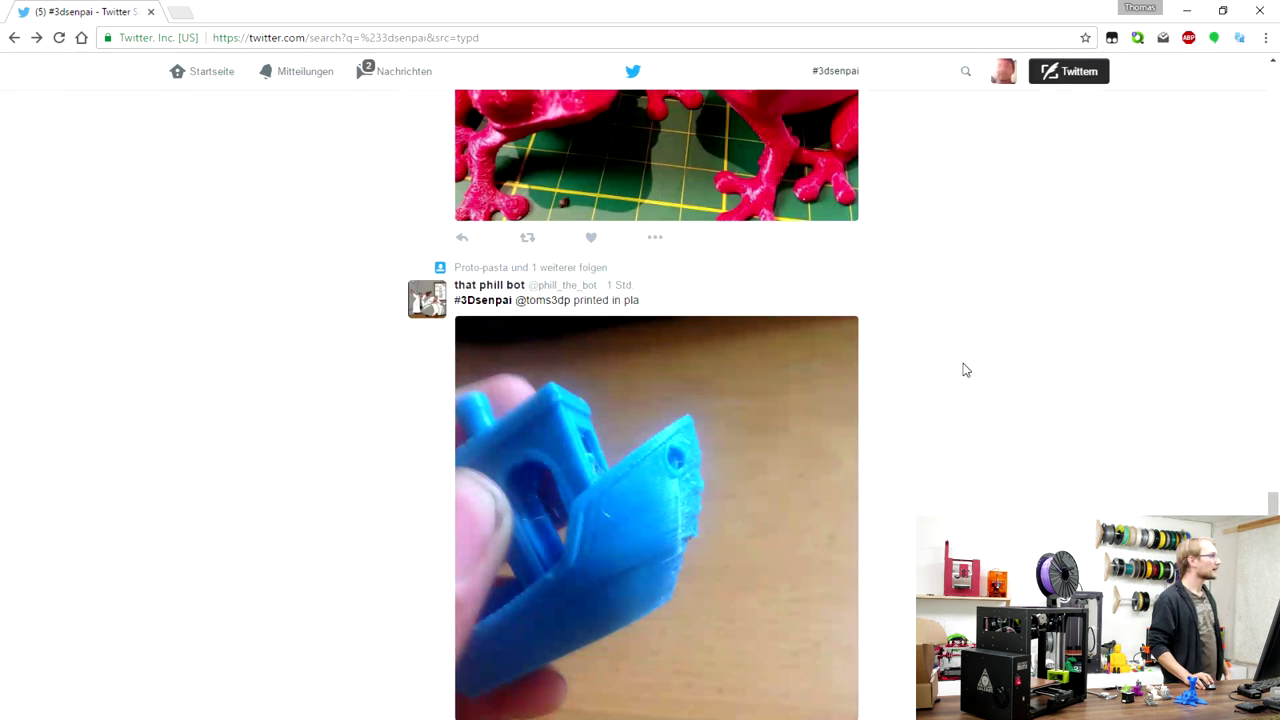
Continue to the Ultimaker 2+ Extended ABS post with 3 top/bottom layers and enlarge its second photo of the blue plate.
scroll(965, 370, "down", 6)
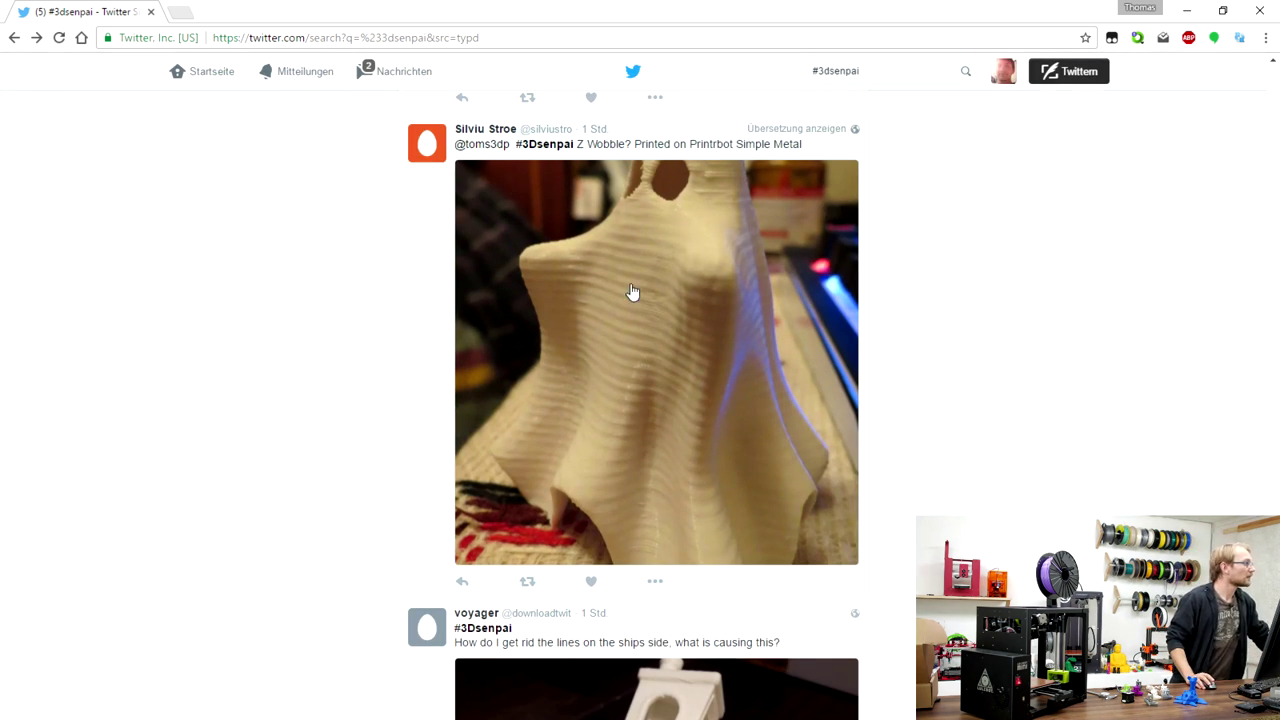
scroll(1060, 365, "down", 3)
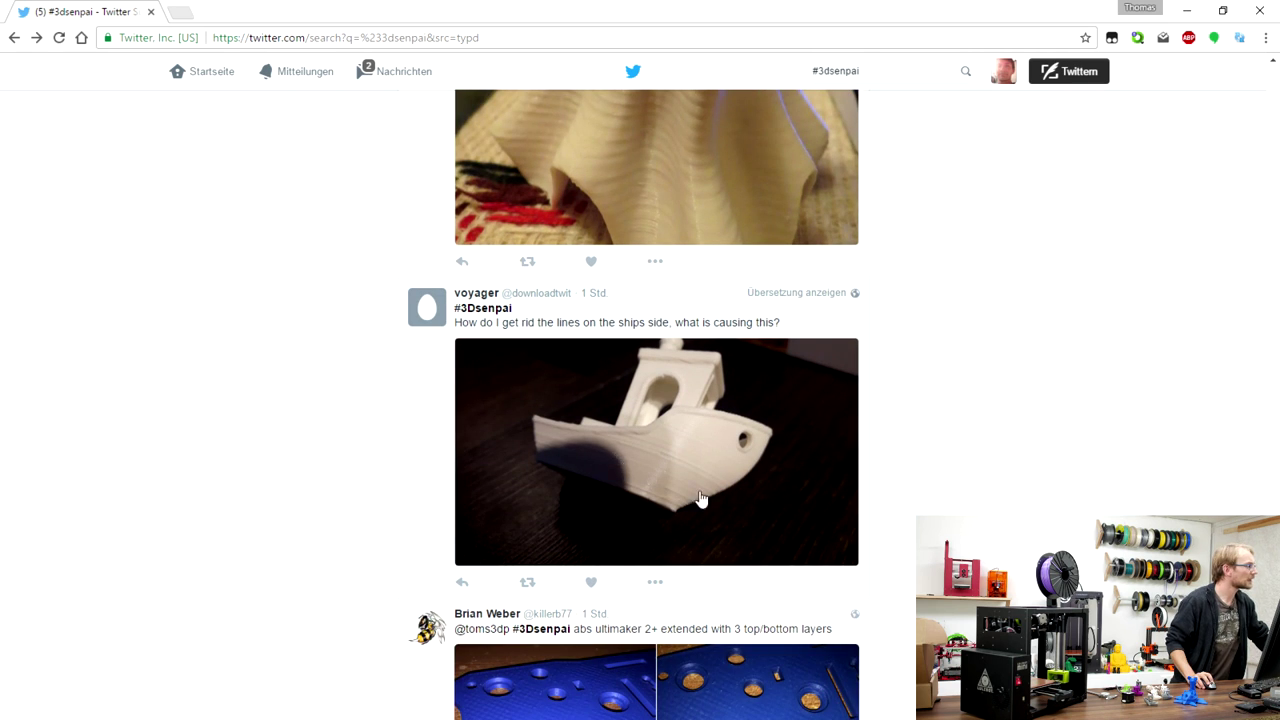
scroll(1018, 513, "down", 3)
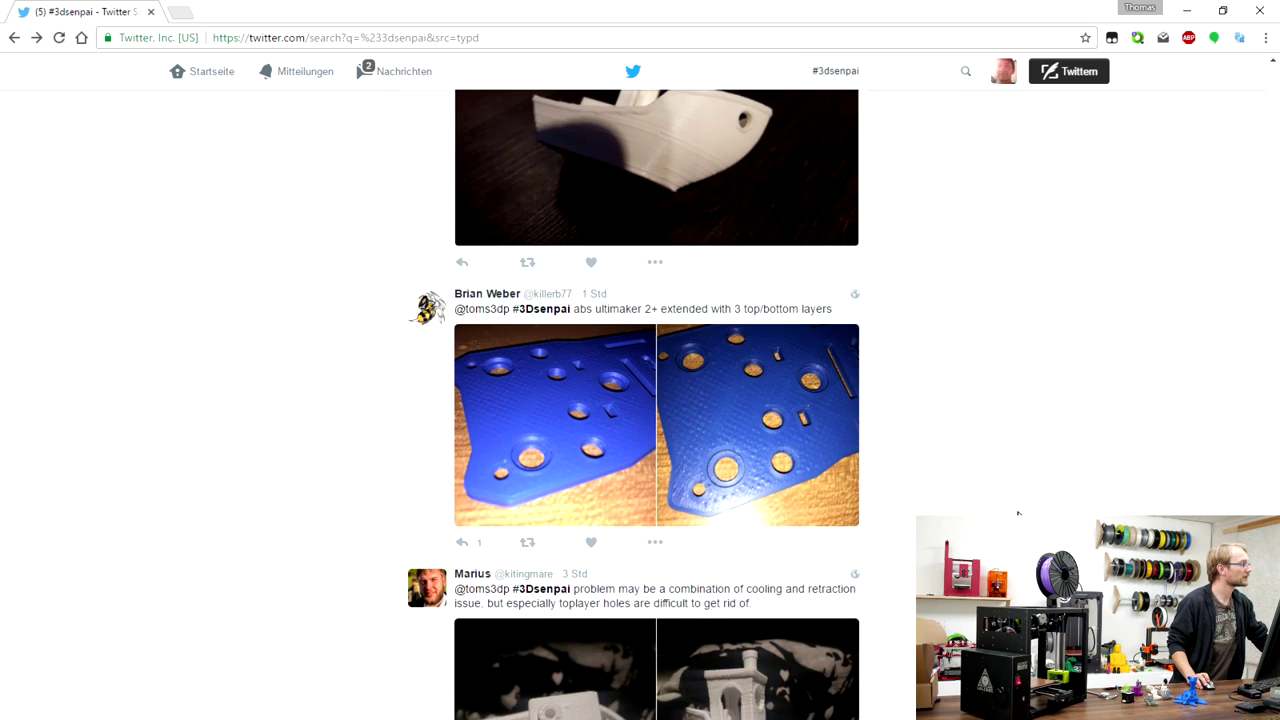
left_click(686, 464)
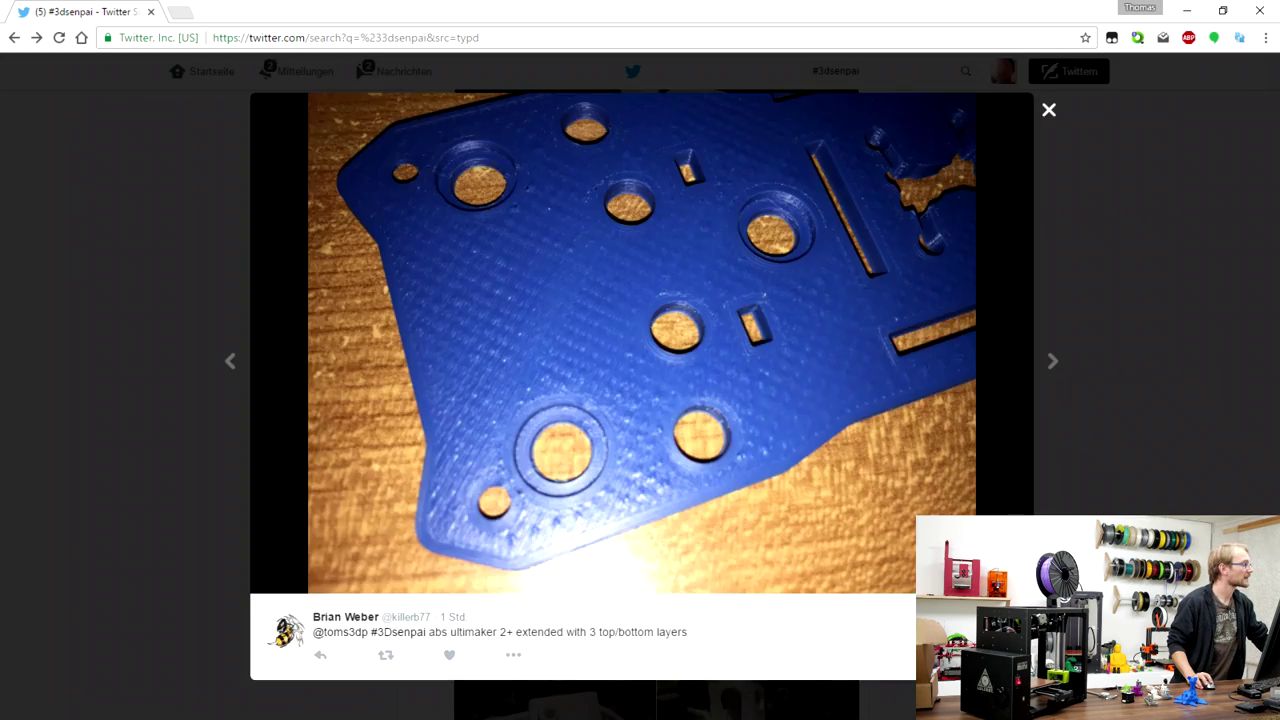
Compare the first photo of the blue ABS plate with the second one, and close the enlarged view.
left_click(245, 383)
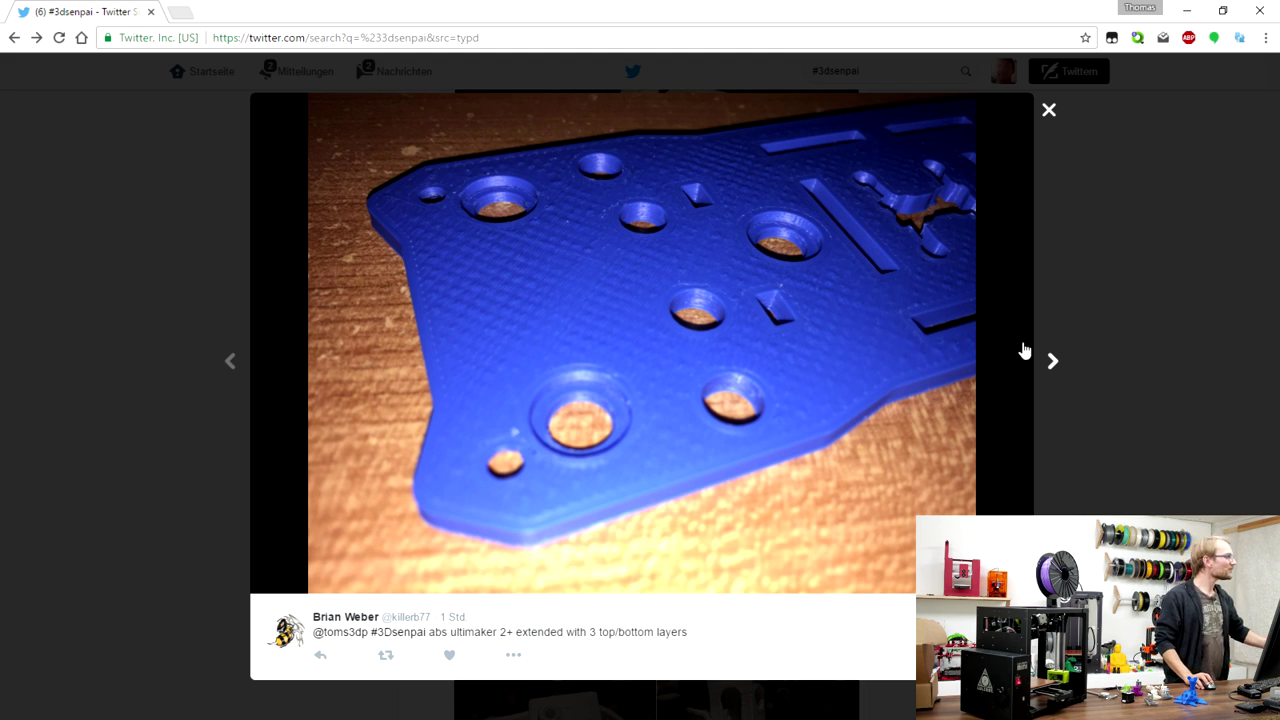
left_click(1052, 359)
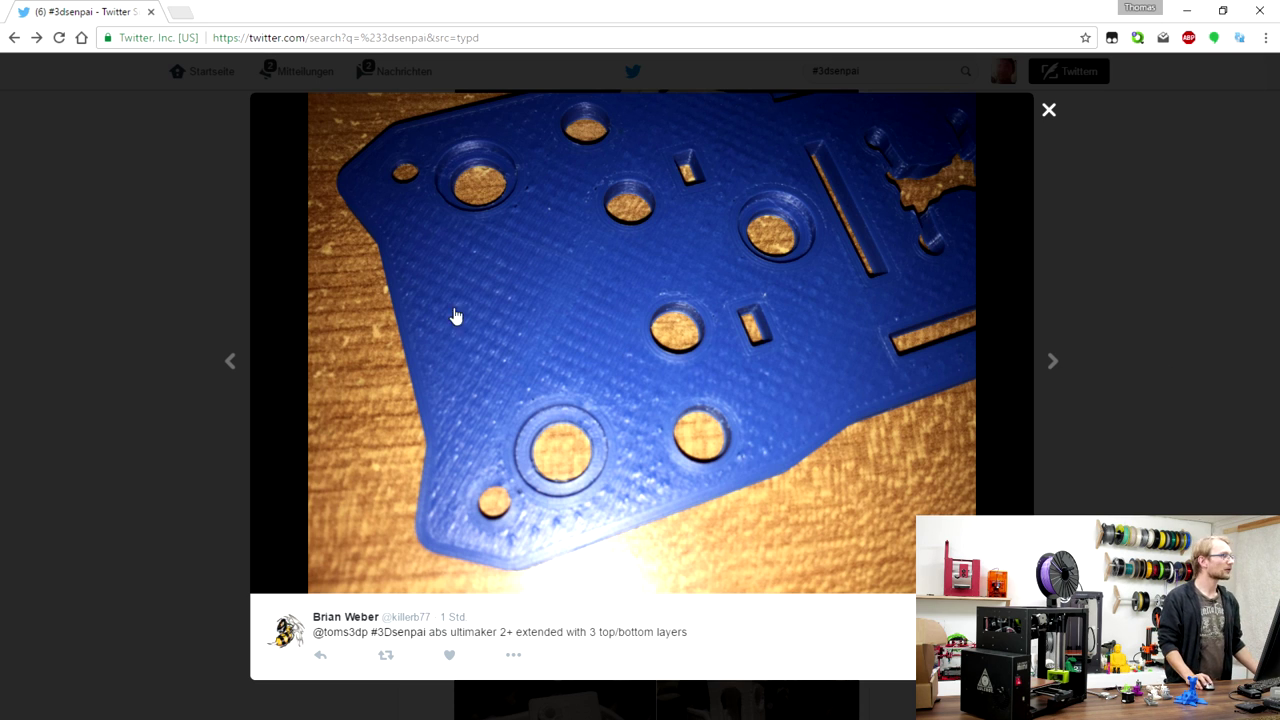
left_click(1086, 222)
Continue to the white boat post about cooling and retraction, view its second photo enlarged, and close it.
scroll(1069, 330, "down", 5)
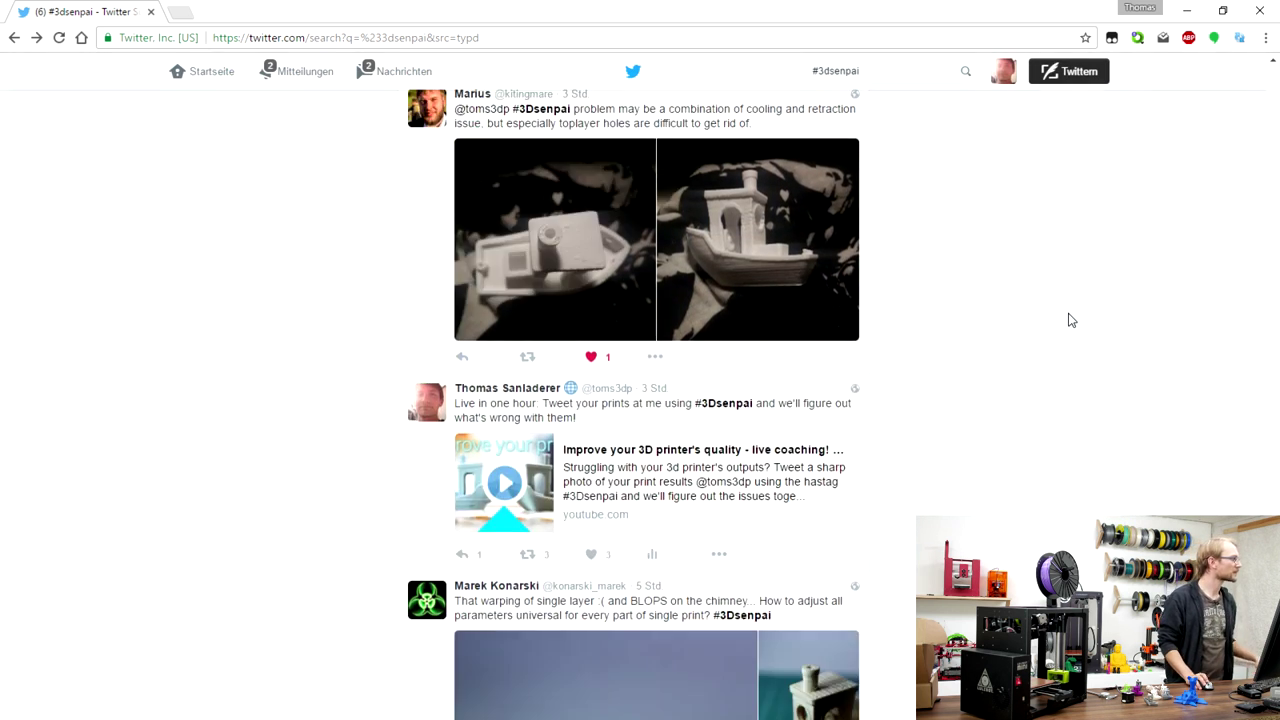
left_click(709, 276)
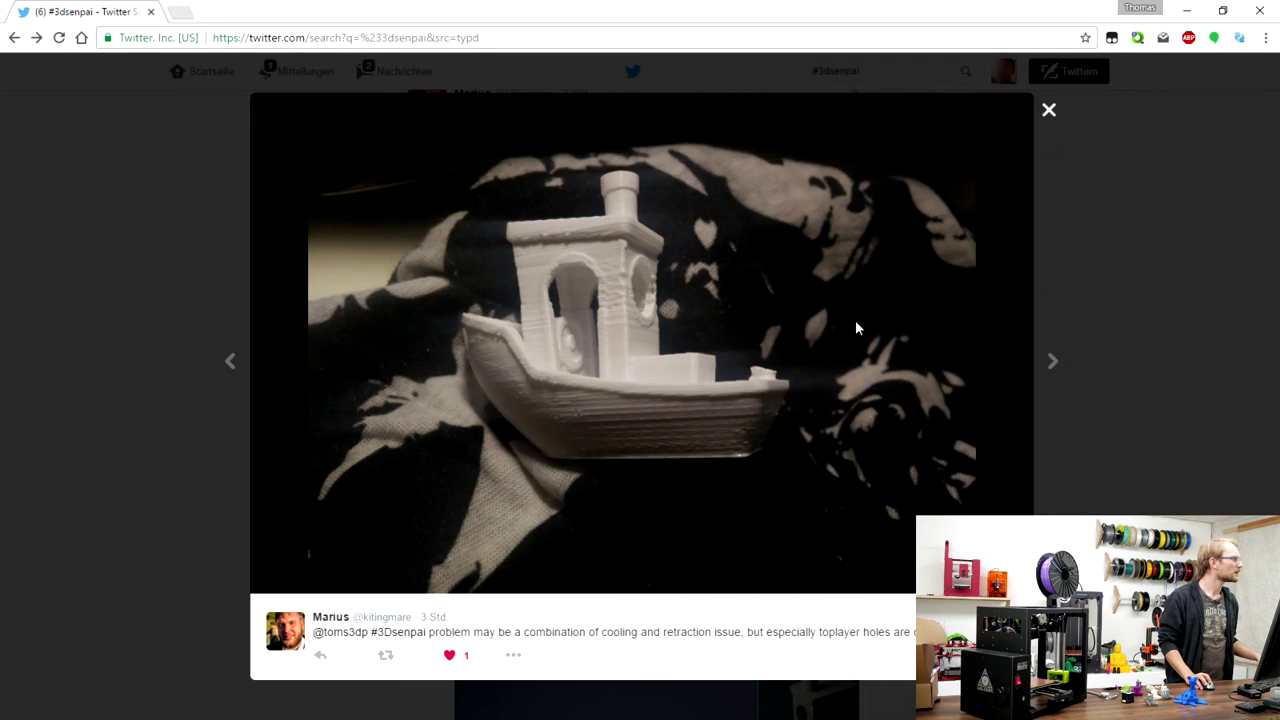
left_click(1133, 312)
Continue to the beige boat post about single-layer warping and chimney blobs, and view its four photos enlarged through to the frog.
scroll(1133, 312, "down", 4)
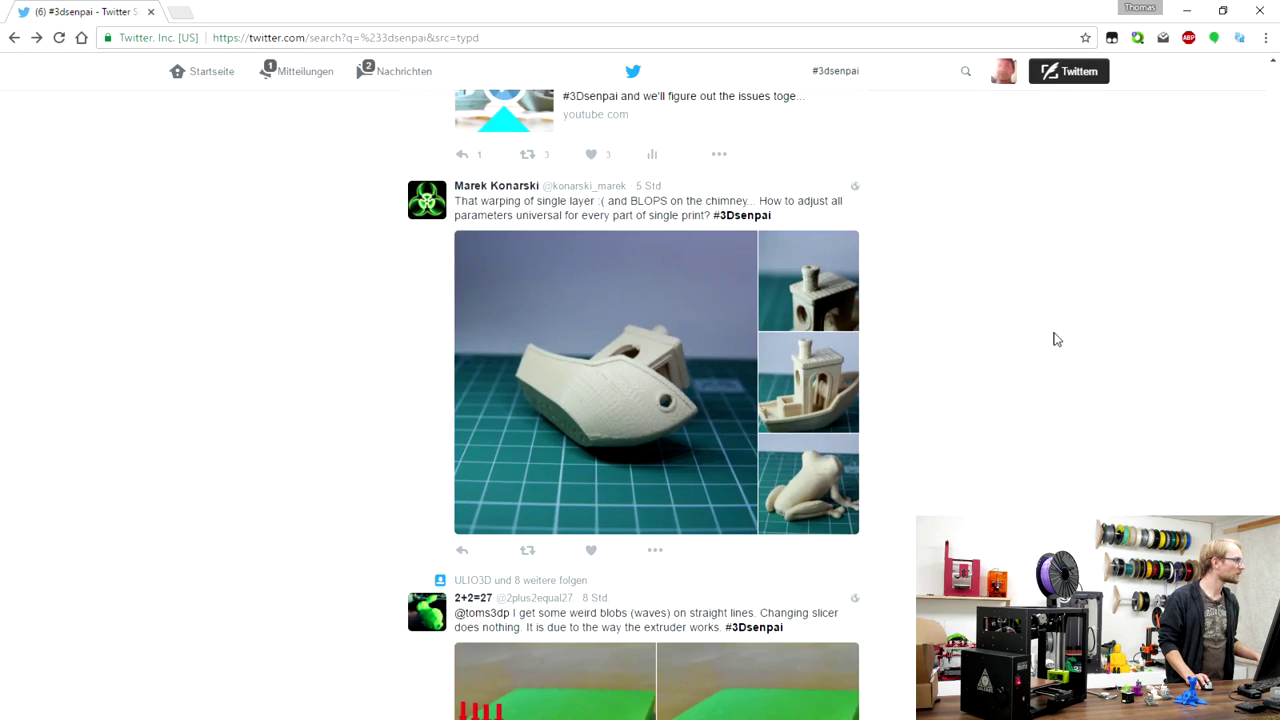
left_click(630, 362)
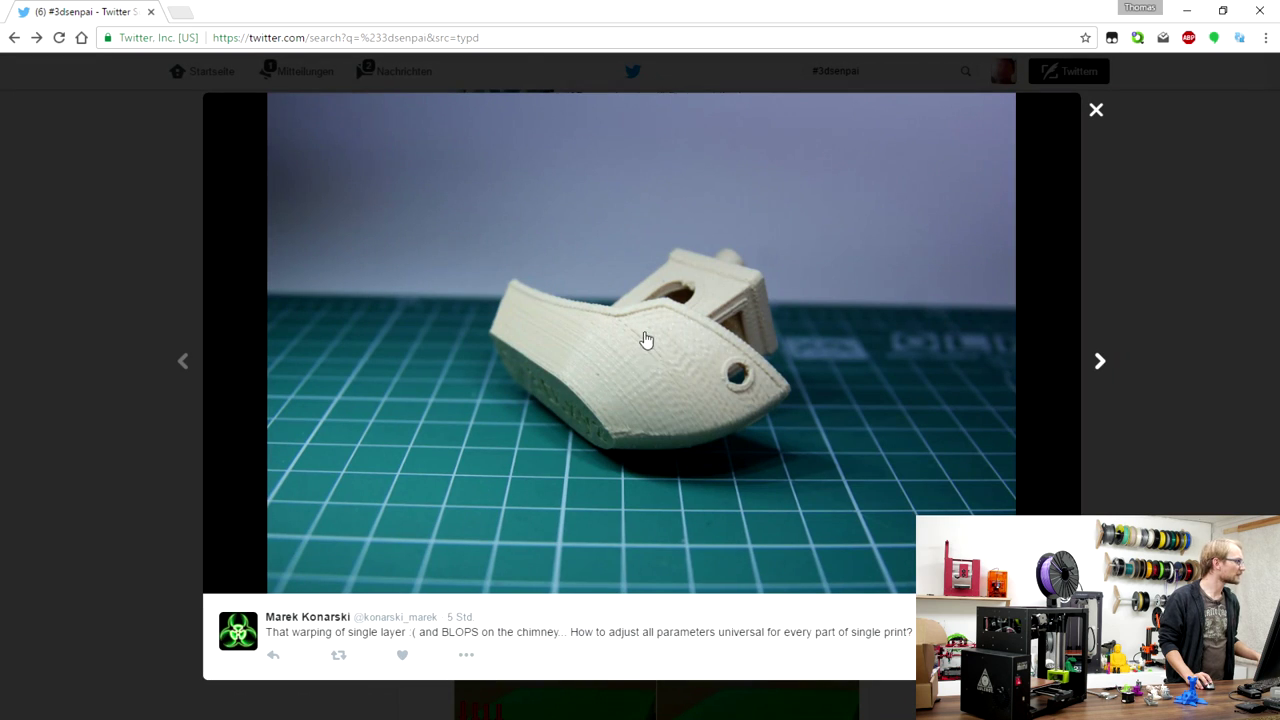
left_click(1100, 363)
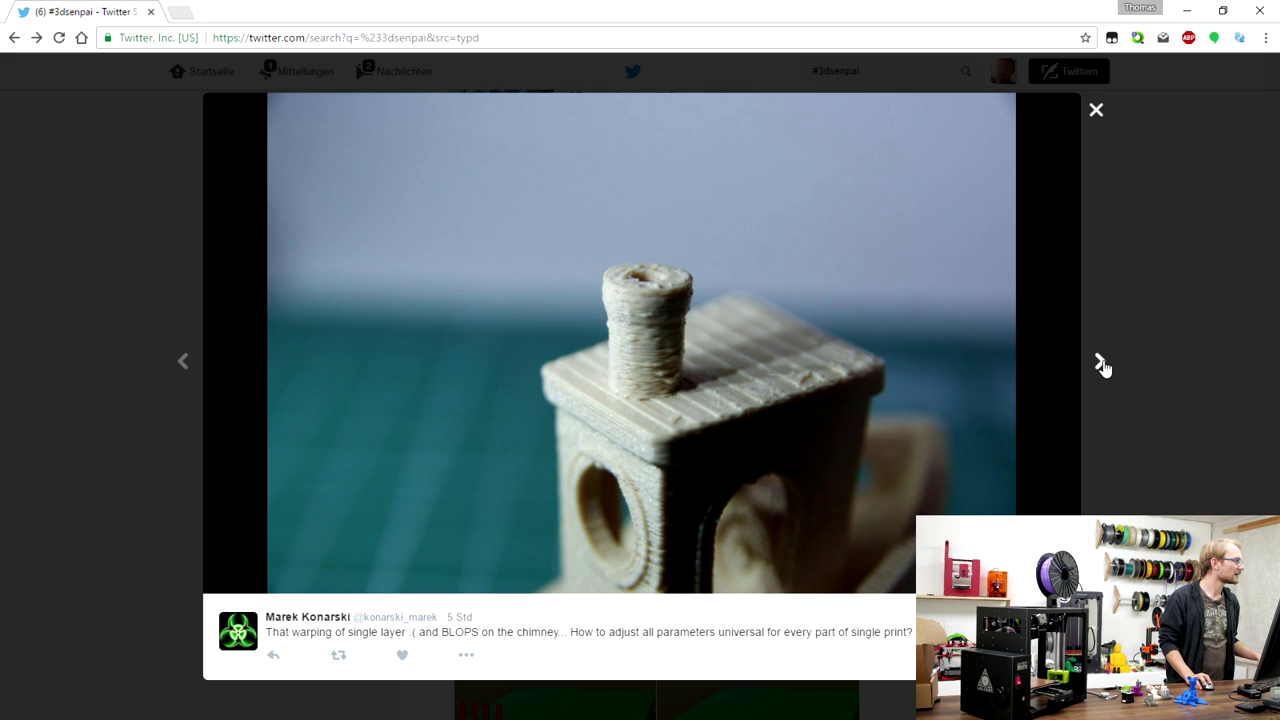
left_click(1100, 363)
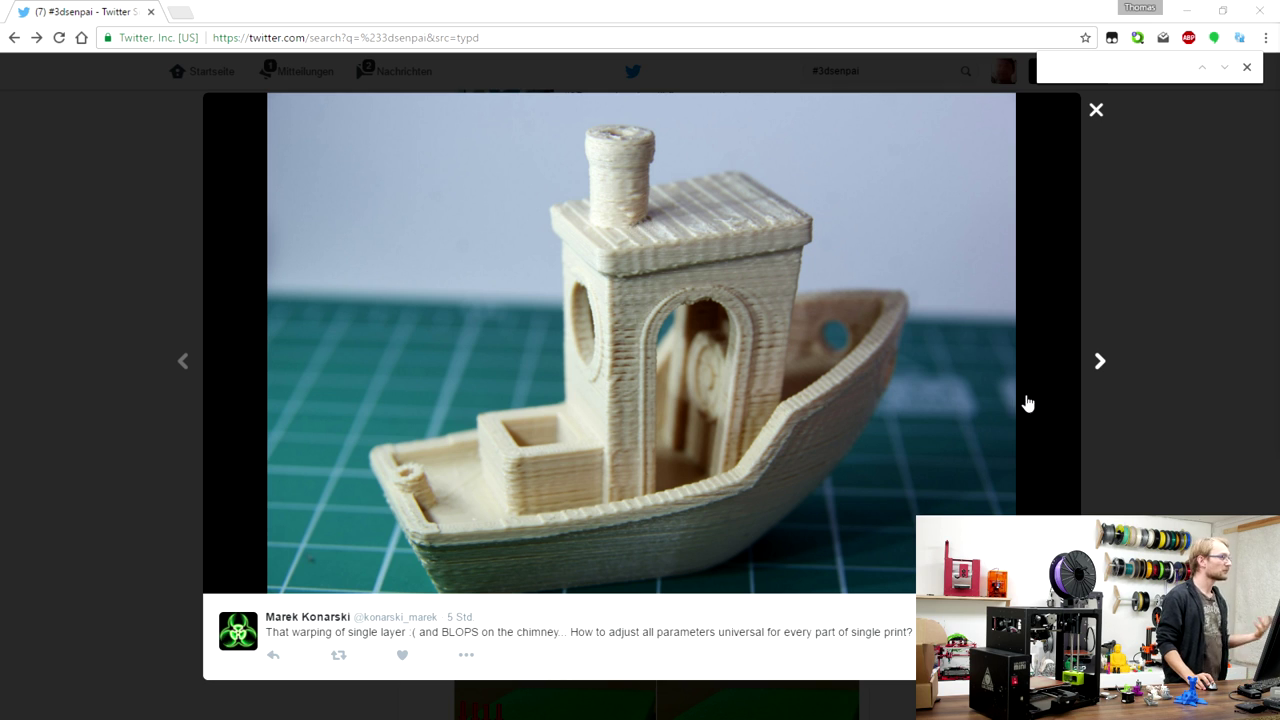
left_click(1100, 361)
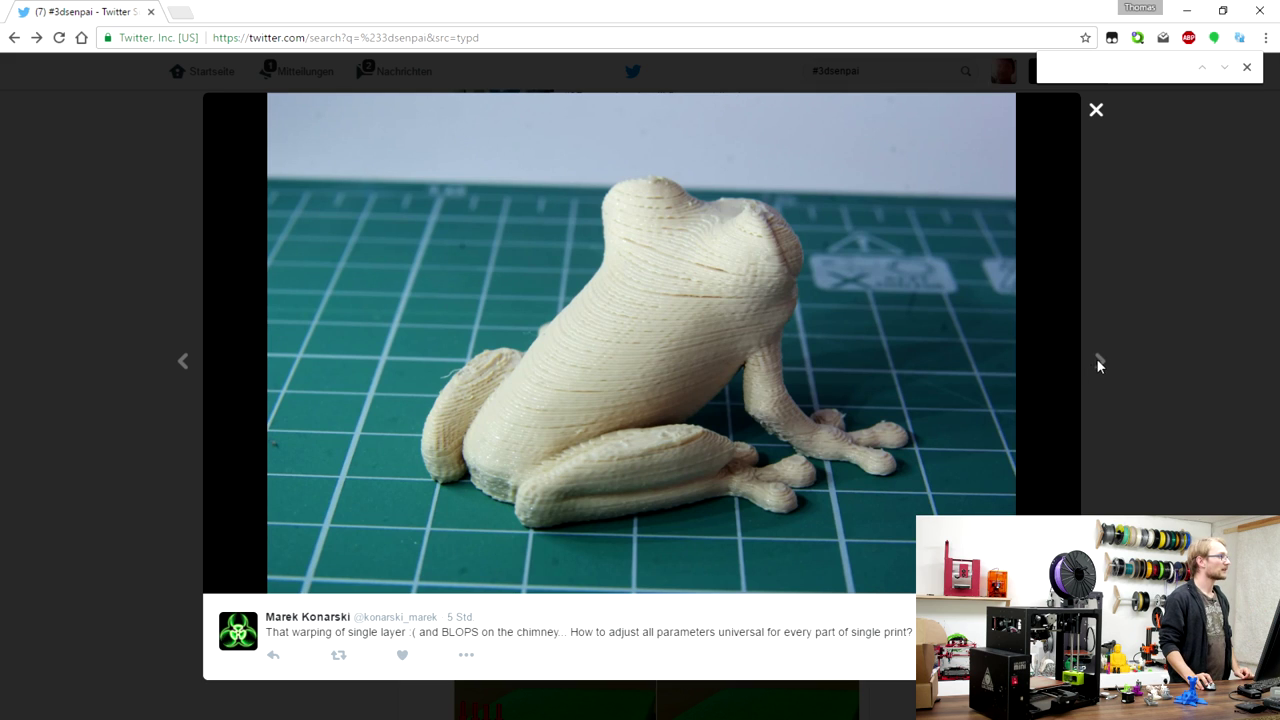
Re-examine the close-up of the beige boat's chimney, return to the frog photo, and close the enlarged view.
left_click(180, 362)
left_click(180, 362)
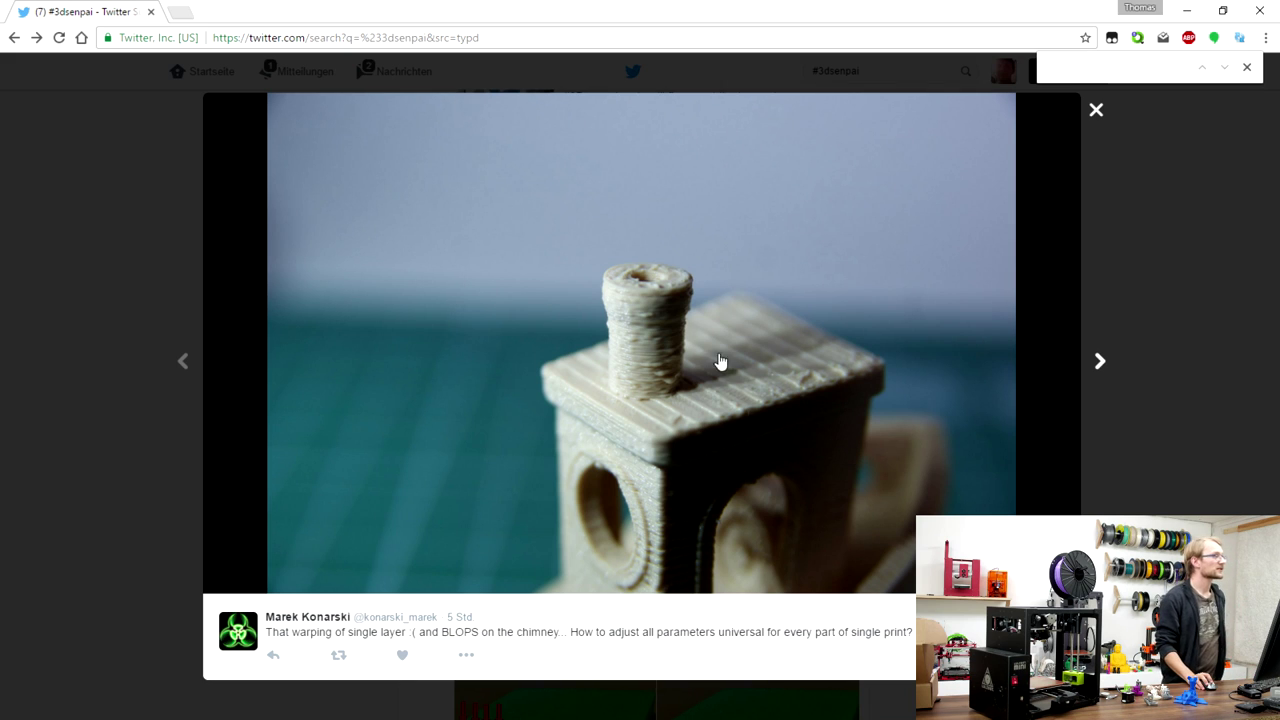
left_click(1101, 366)
left_click(1108, 366)
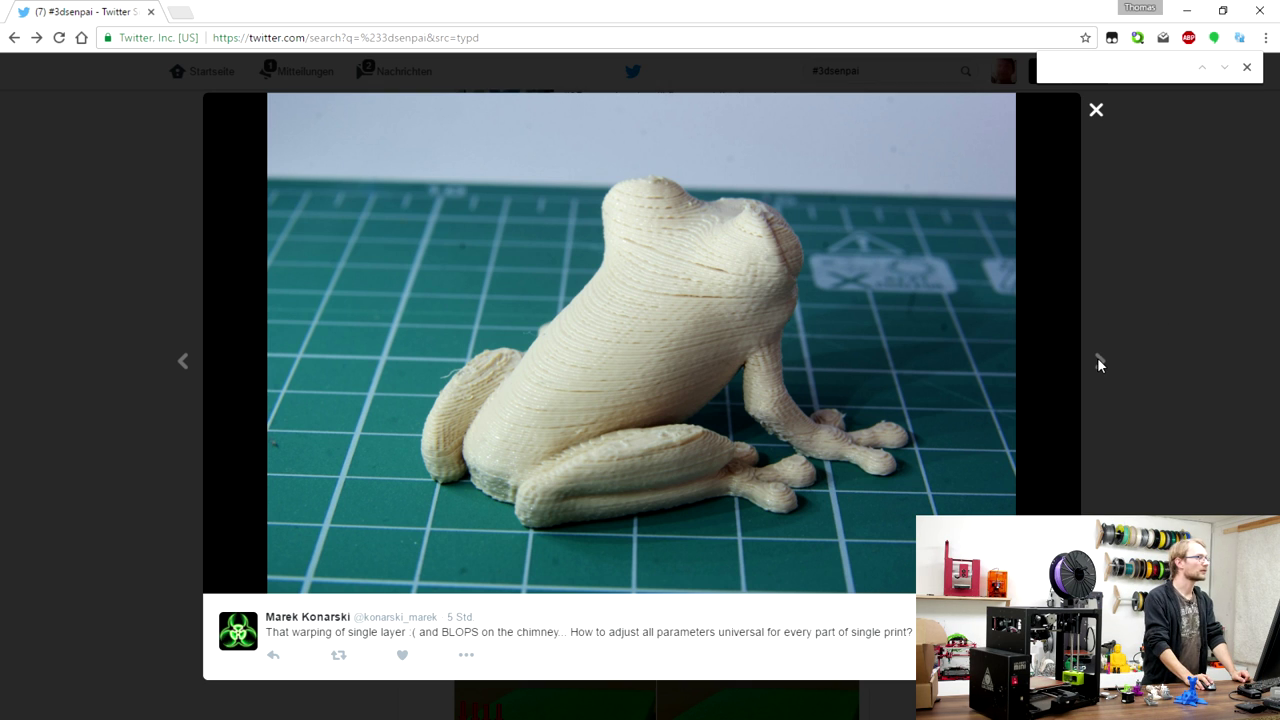
left_click(1220, 350)
Continue to the post about blobs on straight lines and enlarge the green block photo marked with red arrows.
scroll(1040, 470, "down", 2)
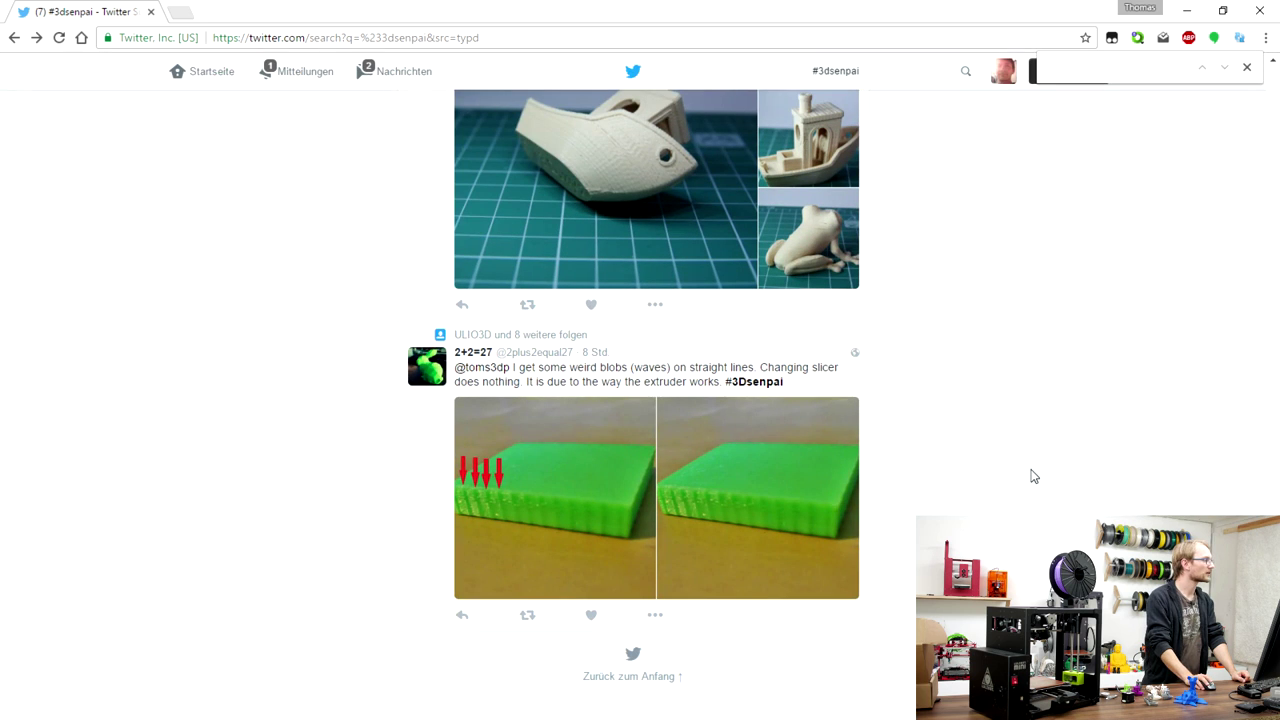
left_click(603, 478)
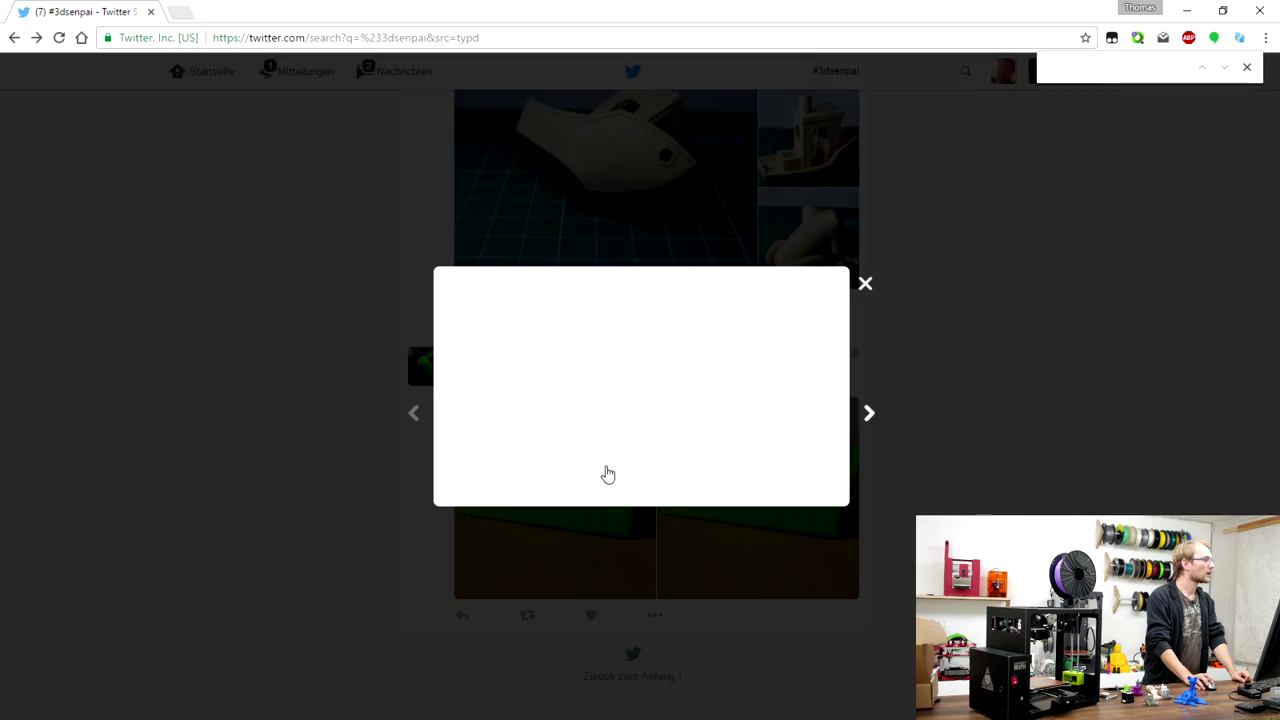